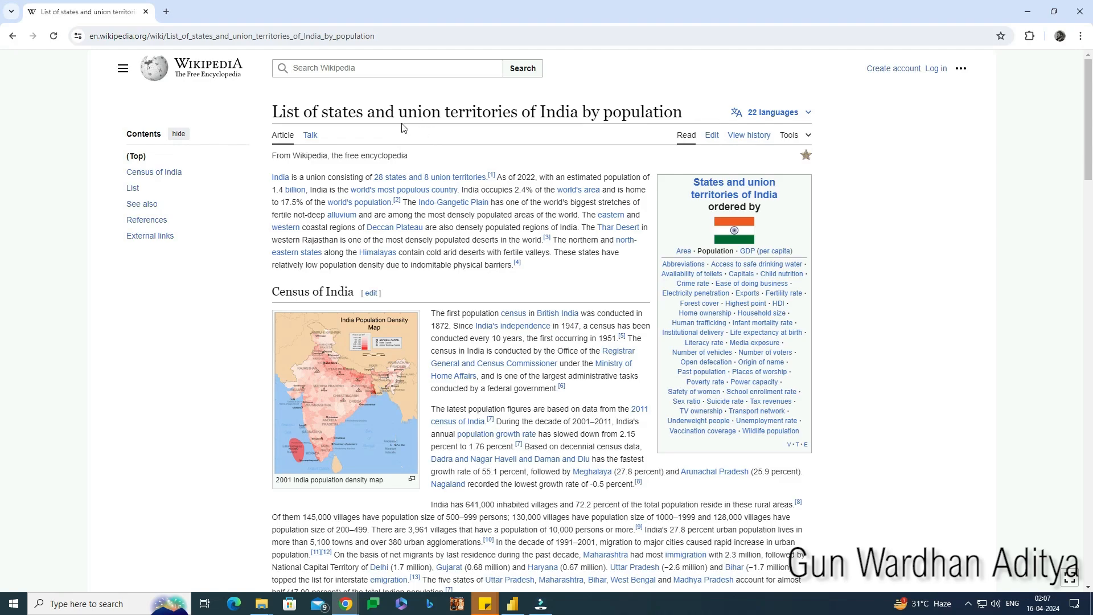
Copy the web address of the Wikipedia article listing India's states and union territories by population
{"action": "scroll", "coordinate": [576, 216], "scroll_direction": "down", "scroll_amount": 12}
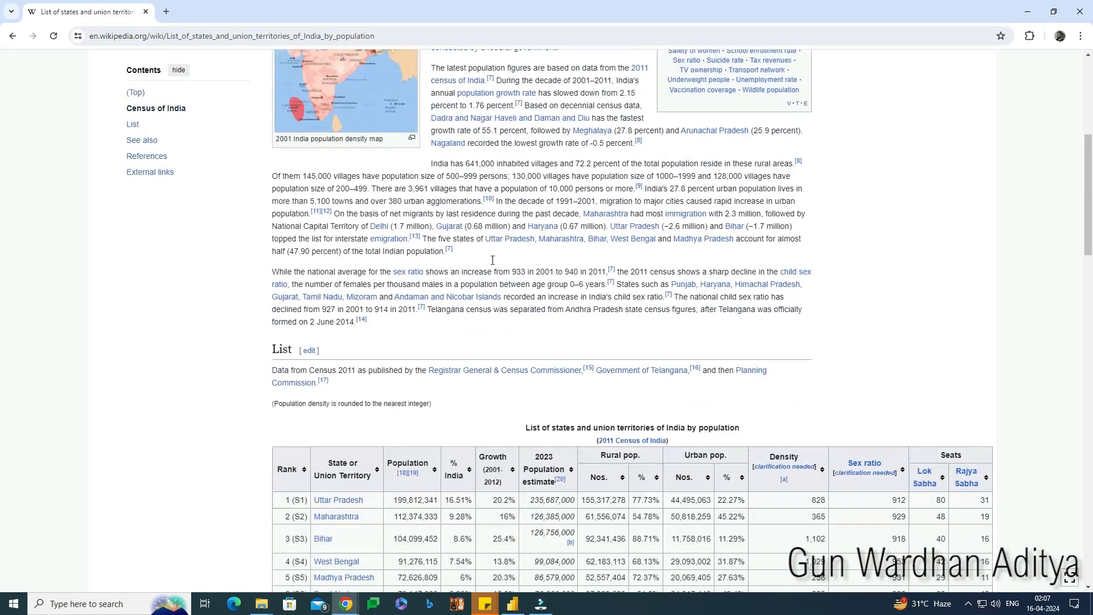
{"action": "scroll", "coordinate": [347, 281], "scroll_direction": "up", "scroll_amount": 6}
{"action": "scroll", "coordinate": [346, 281], "scroll_direction": "up", "scroll_amount": 3}
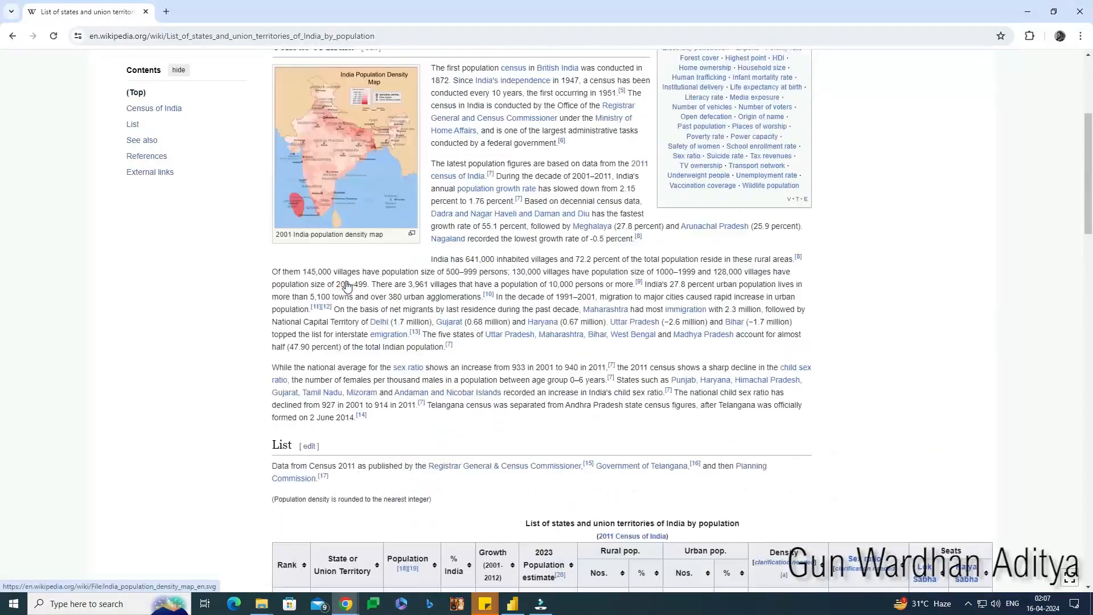
{"action": "scroll", "coordinate": [344, 280], "scroll_direction": "down", "scroll_amount": 10}
{"action": "scroll", "coordinate": [594, 509], "scroll_direction": "down", "scroll_amount": 6}
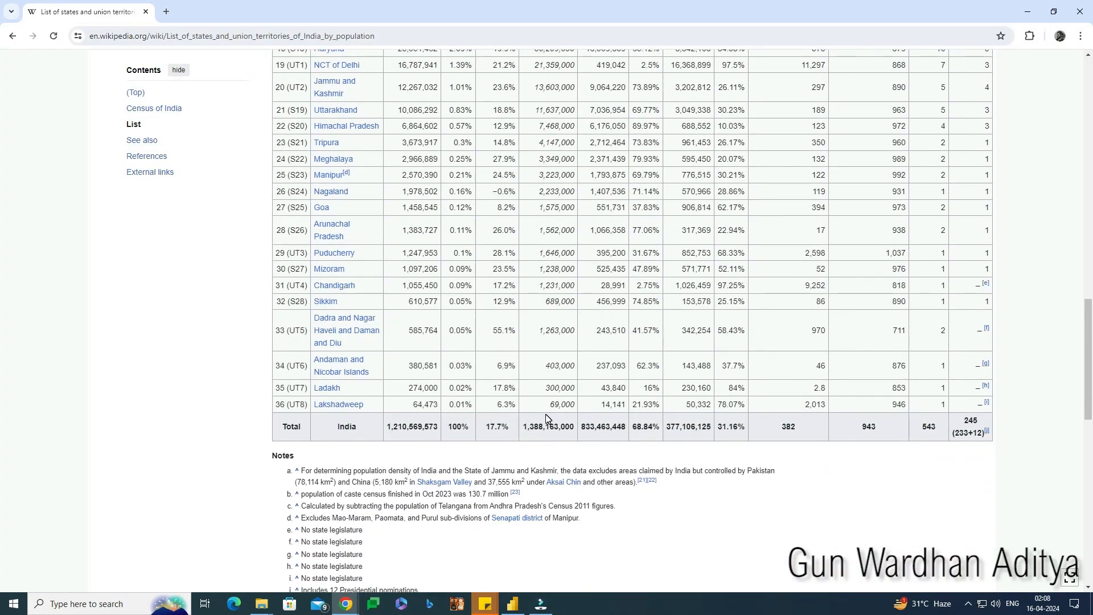
{"action": "scroll", "coordinate": [350, 364], "scroll_direction": "up", "scroll_amount": 8}
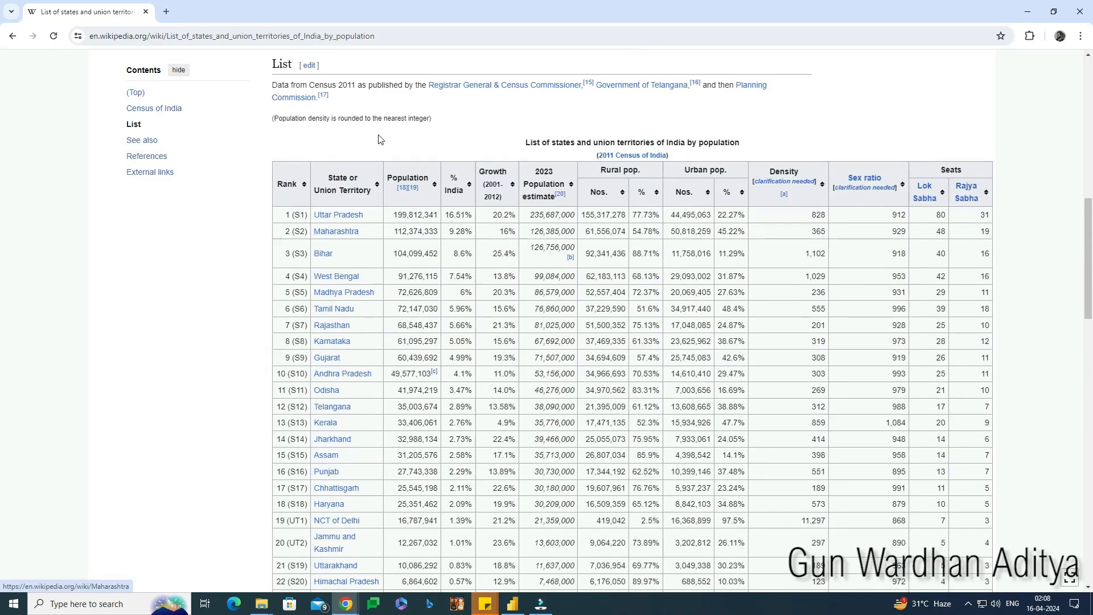
{"action": "left_click", "coordinate": [402, 36]}
{"action": "key", "text": "ctrl+c"}
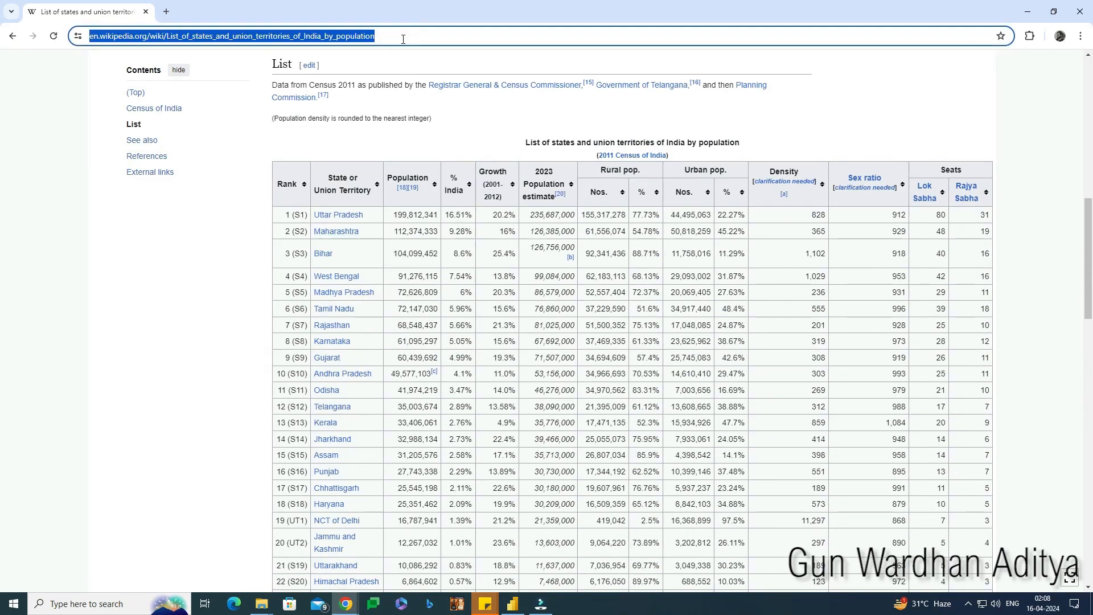
Switch to Power BI Desktop and start a data import with the Web connector, searching the data sources for "web"
{"action": "left_click", "coordinate": [512, 603]}
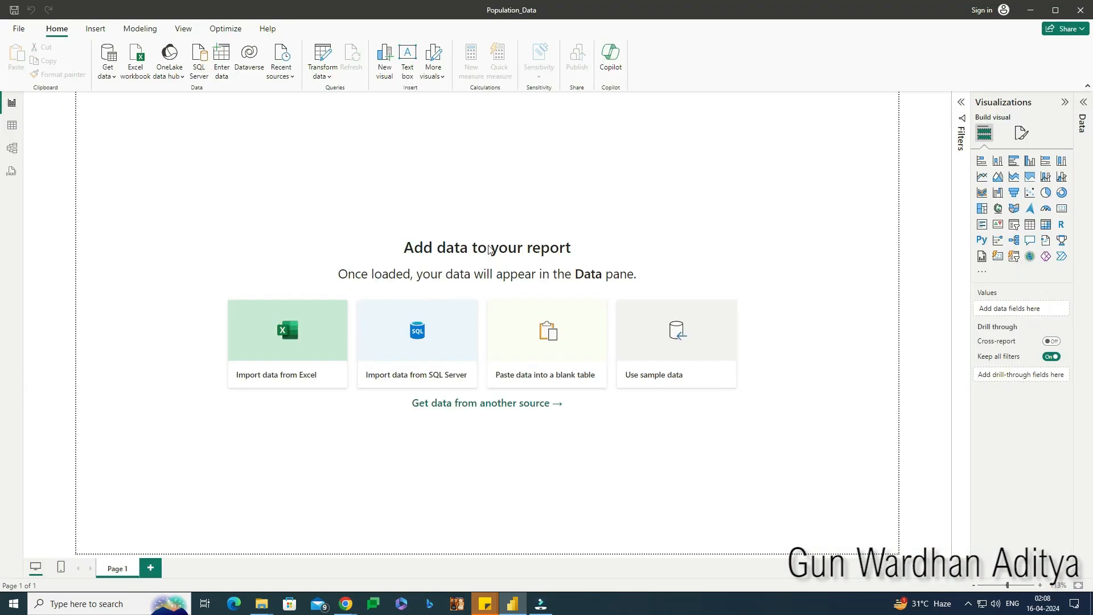
{"action": "left_click", "coordinate": [114, 75]}
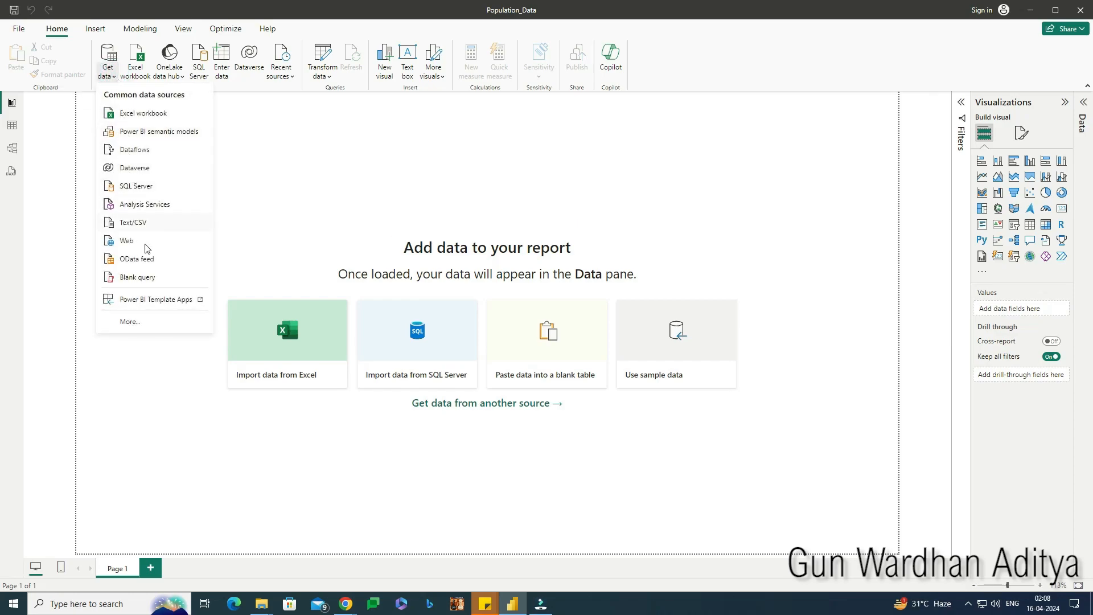
{"action": "left_click", "coordinate": [135, 321]}
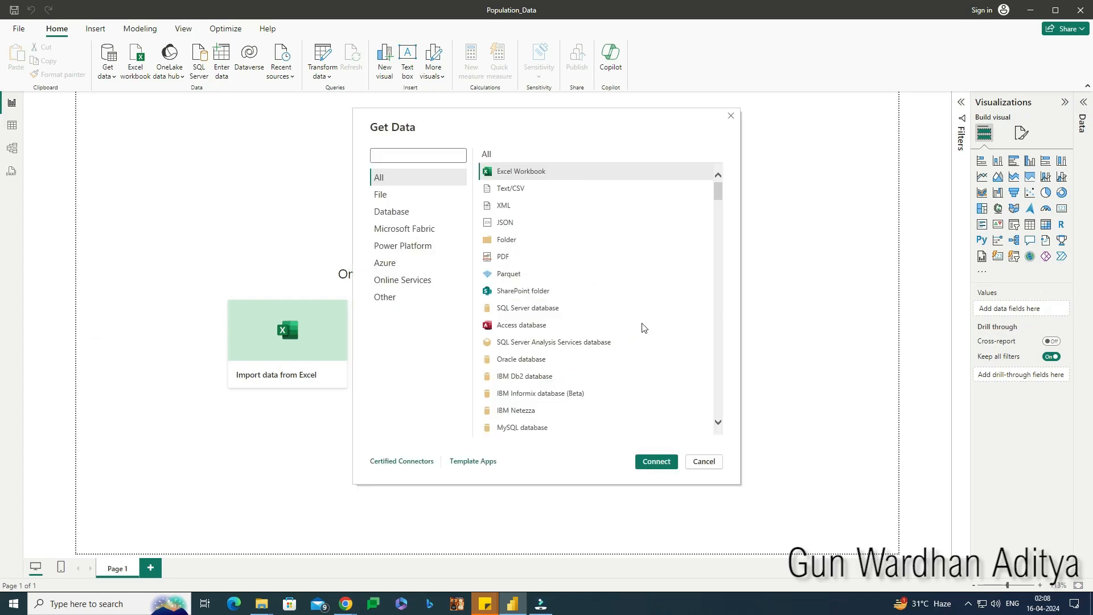
{"action": "left_click", "coordinate": [399, 157]}
{"action": "type", "text": "web"}
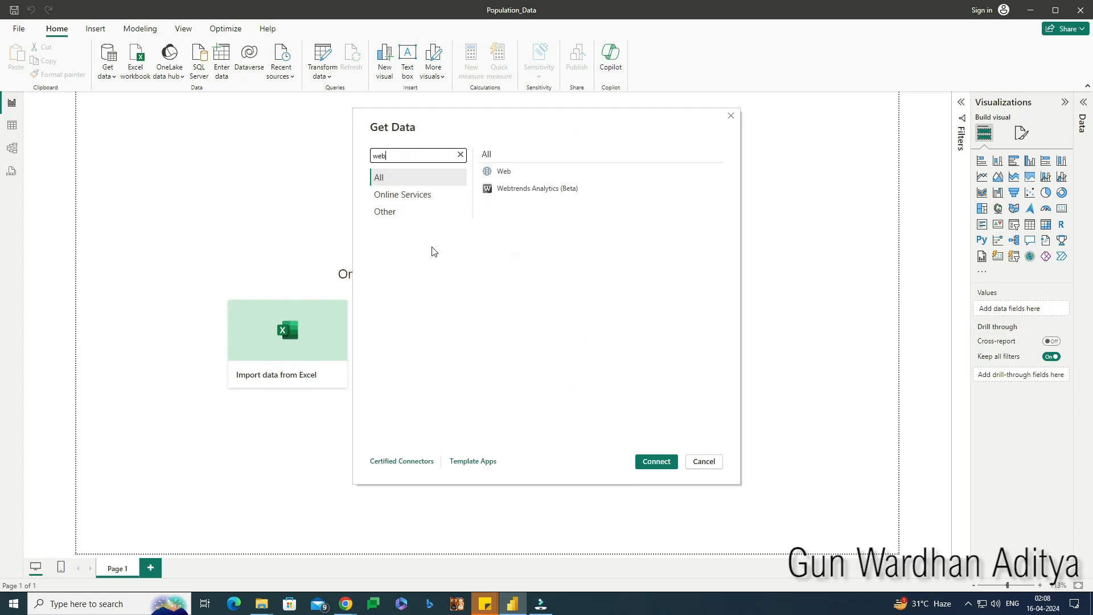
{"action": "double_click", "coordinate": [498, 178]}
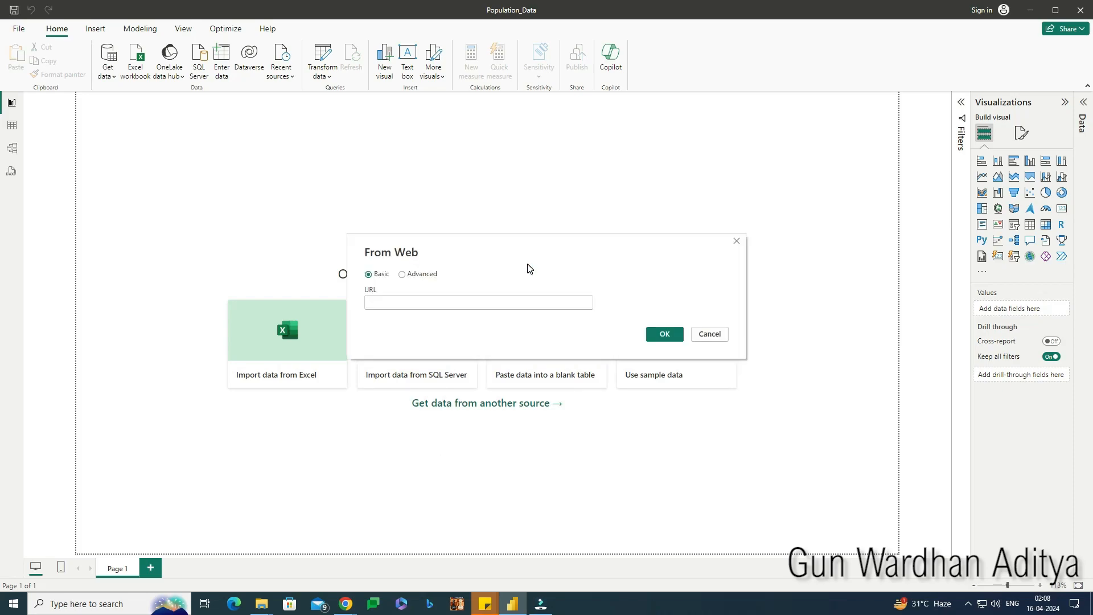
Connect to the copied Wikipedia address as the first URL part, using the Advanced web source options
{"action": "left_click", "coordinate": [417, 275]}
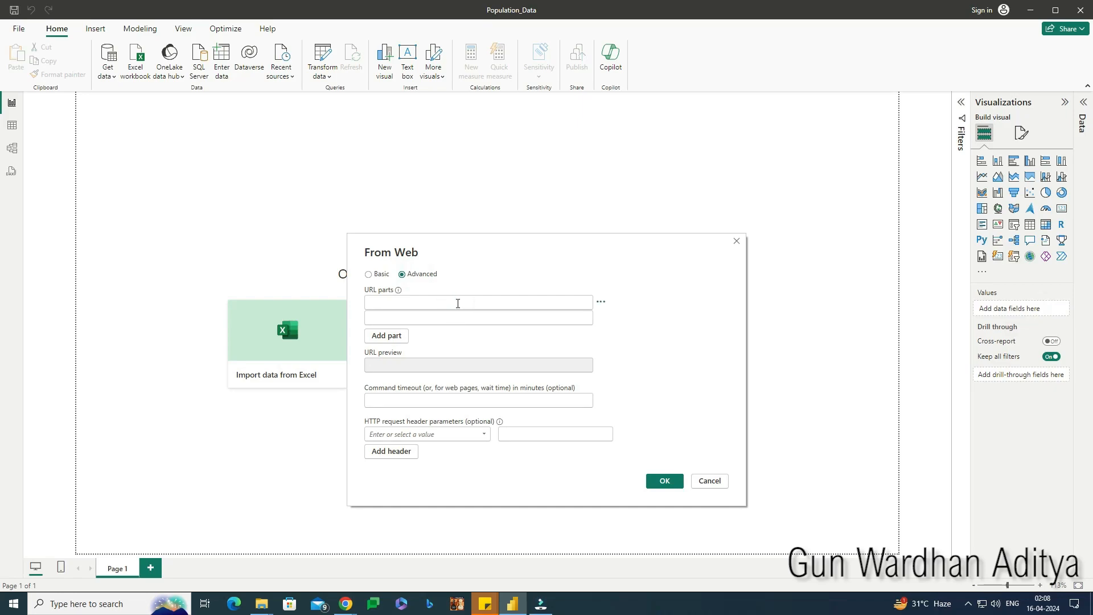
{"action": "key", "text": "ctrl+v"}
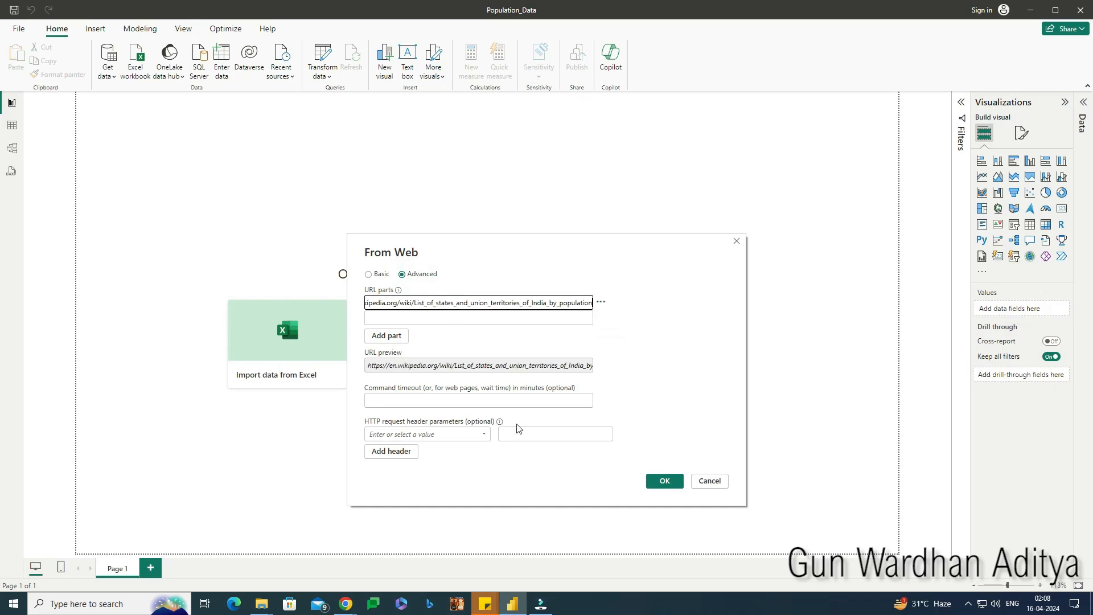
{"action": "left_click", "coordinate": [664, 482]}
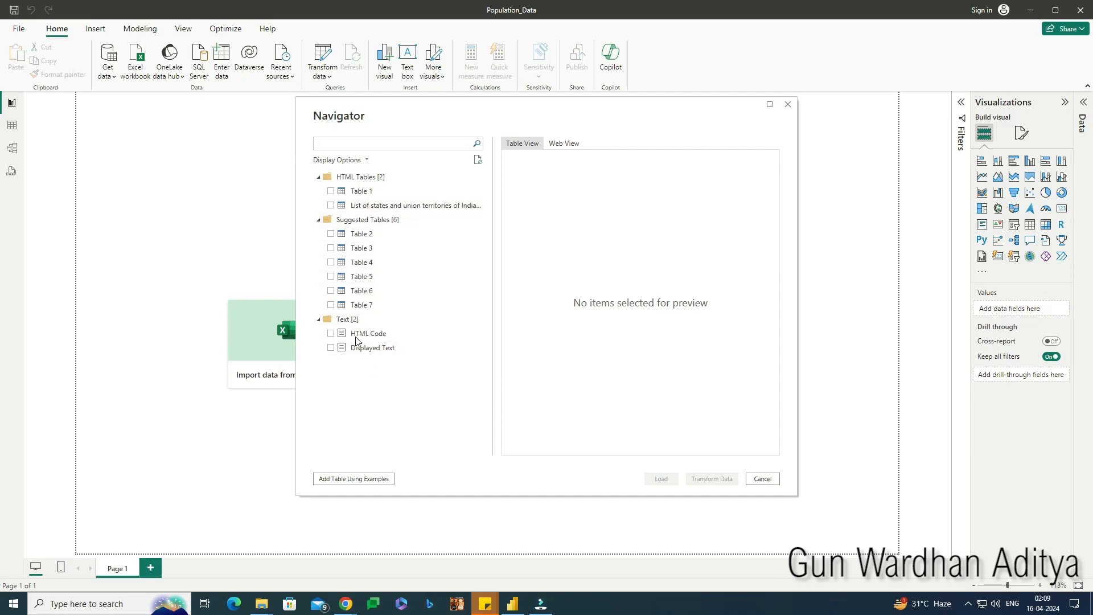
Preview the HTML tables, select the "List of states and union territories of India" table and open it for transformation
{"action": "left_click", "coordinate": [353, 191]}
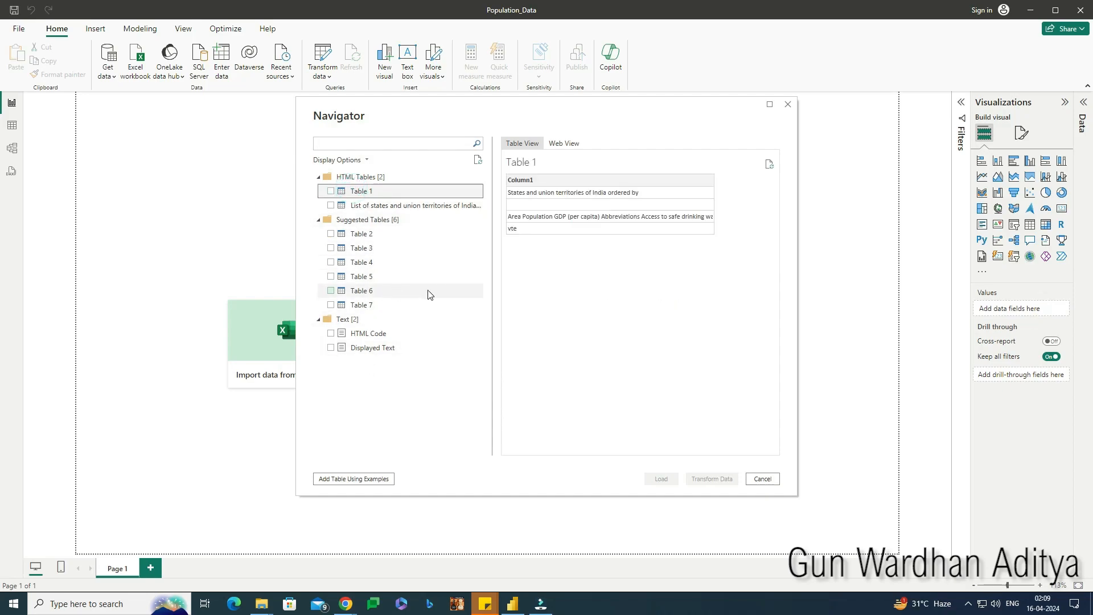
{"action": "left_click", "coordinate": [360, 204]}
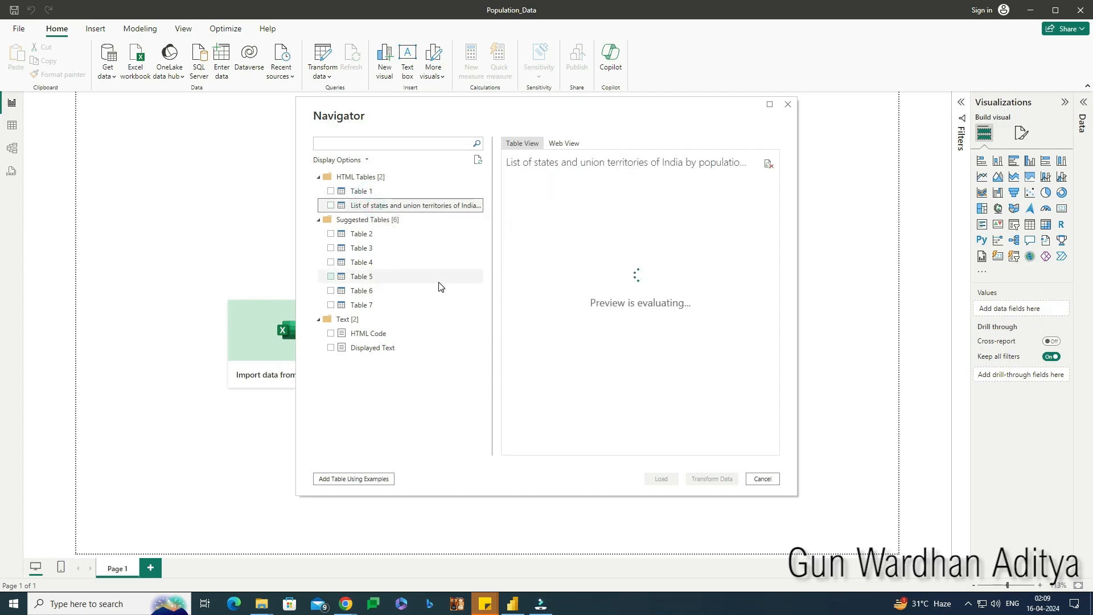
{"action": "mouse_move", "coordinate": [559, 446]}
{"action": "left_mouse_down"}
{"action": "mouse_move", "coordinate": [732, 450]}
{"action": "mouse_move", "coordinate": [556, 451]}
{"action": "left_mouse_up"}
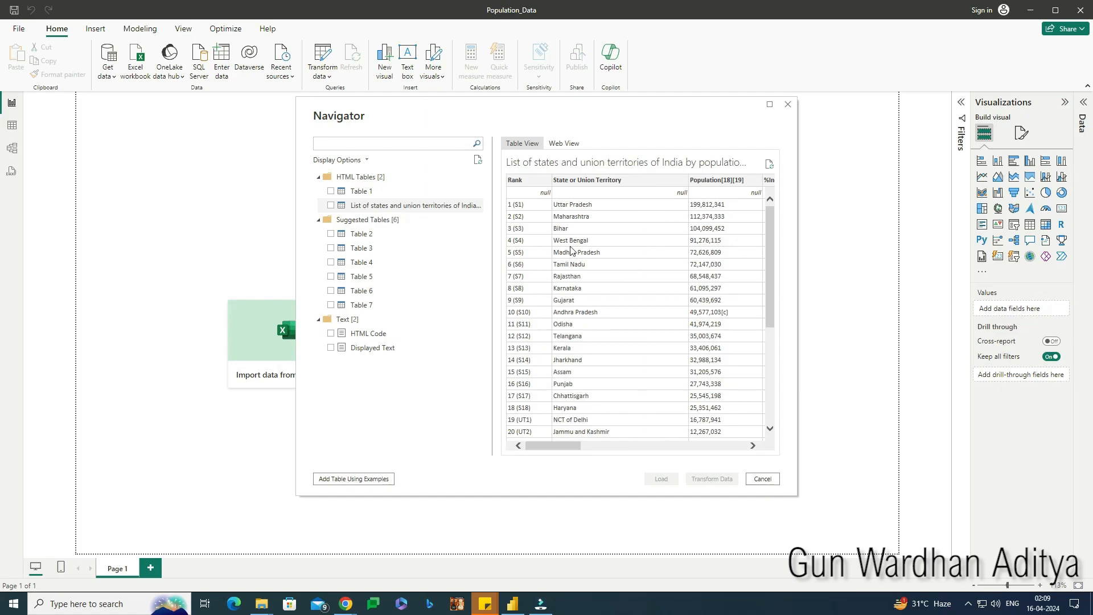
{"action": "left_click", "coordinate": [331, 205]}
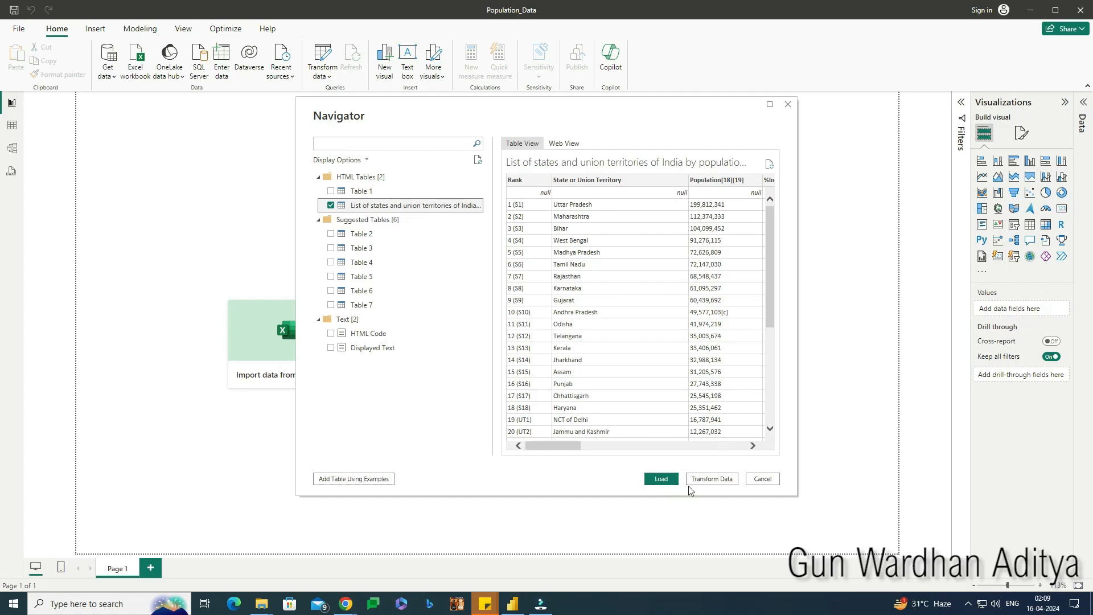
{"action": "left_click", "coordinate": [706, 479]}
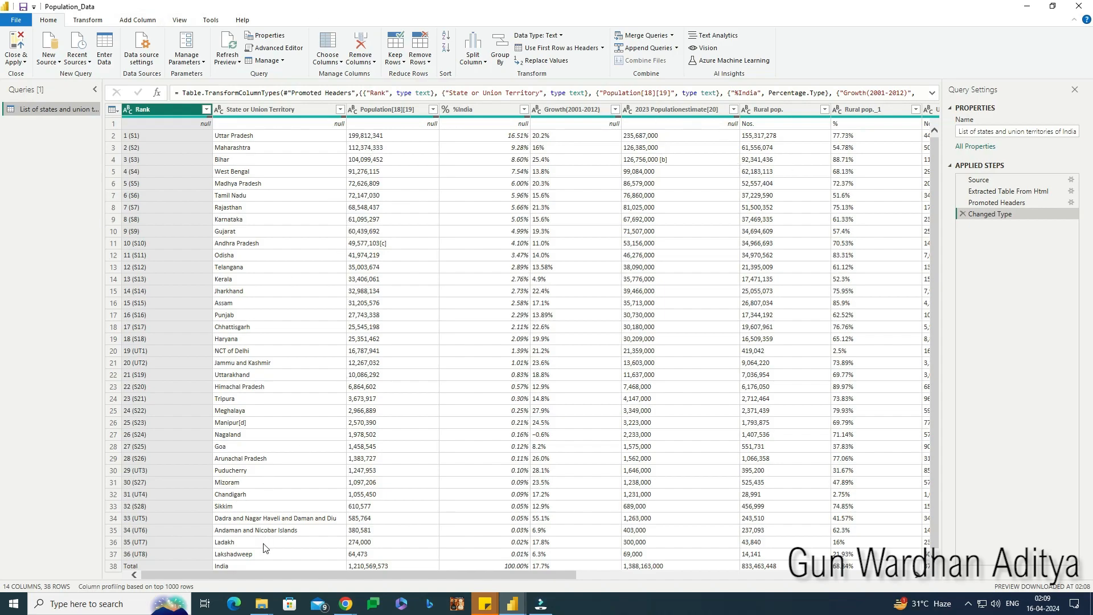
Remove the top 1 row from the population table
{"action": "mouse_move", "coordinate": [226, 575]}
{"action": "left_mouse_down"}
{"action": "mouse_move", "coordinate": [596, 580]}
{"action": "mouse_move", "coordinate": [239, 576]}
{"action": "left_mouse_up"}
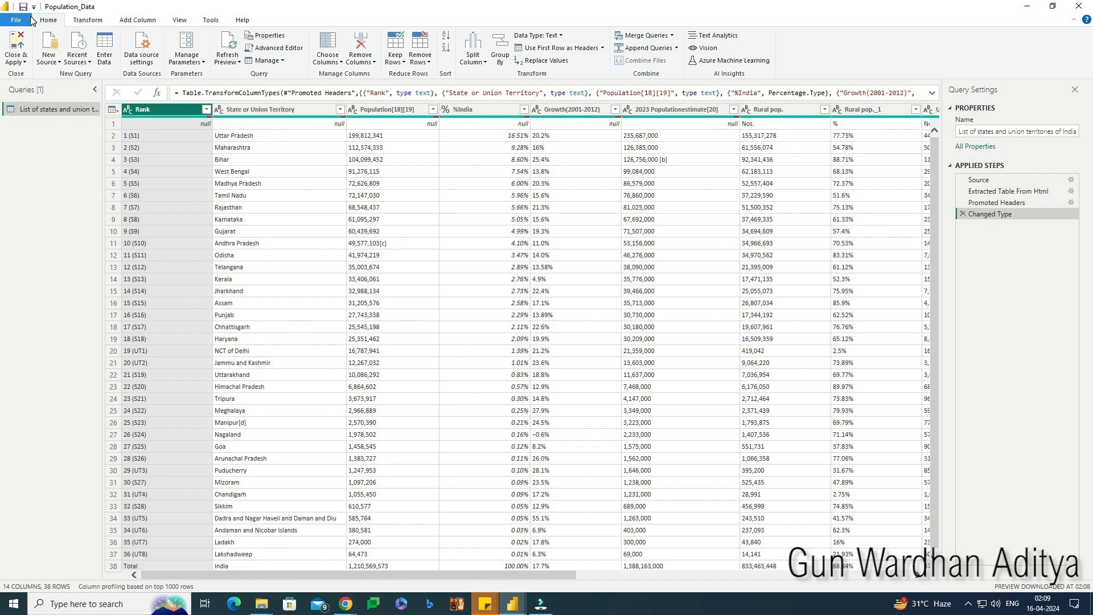
{"action": "left_click", "coordinate": [424, 64]}
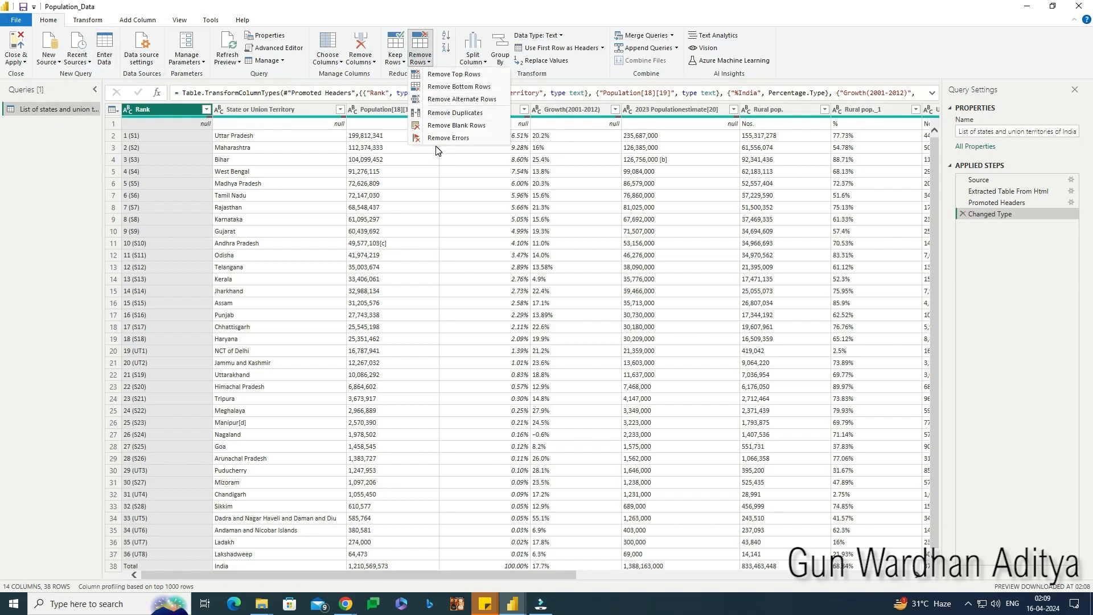
{"action": "left_click", "coordinate": [429, 65]}
{"action": "left_click", "coordinate": [429, 65]}
{"action": "left_click", "coordinate": [428, 63]}
{"action": "left_click", "coordinate": [449, 75]}
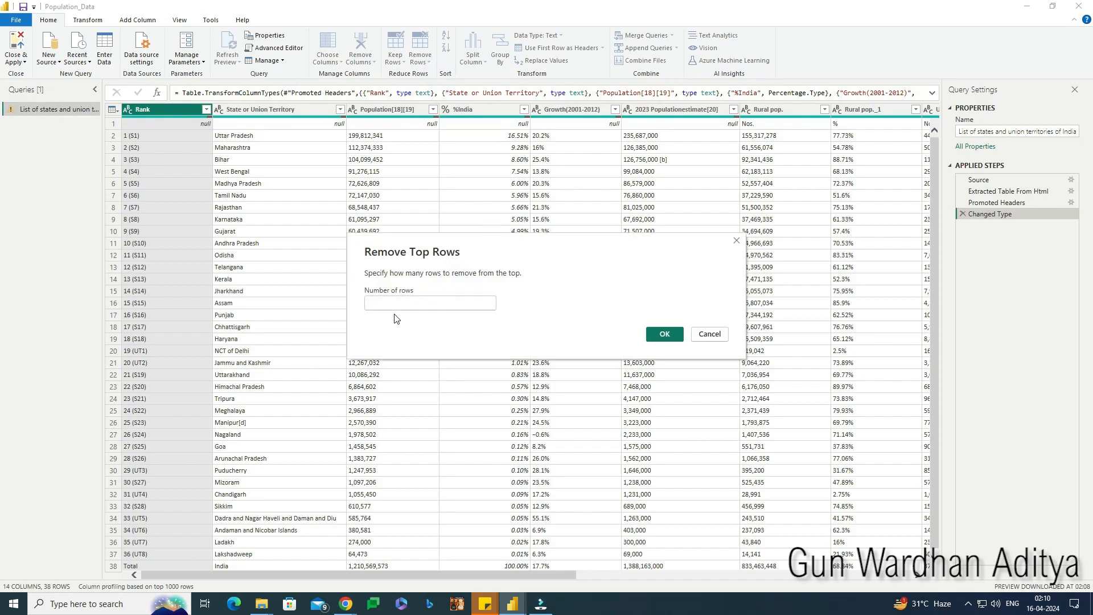
{"action": "left_click", "coordinate": [412, 303]}
{"action": "type", "text": "1"}
{"action": "left_click", "coordinate": [664, 333]}
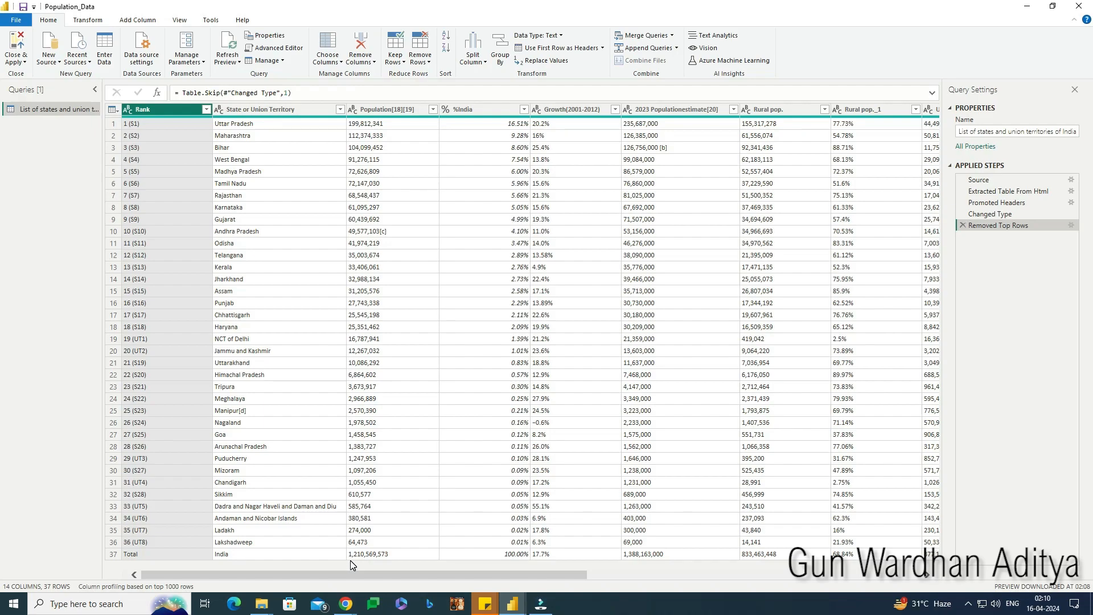
Remove the bottom 1 row, the India total, from the population table
{"action": "left_click", "coordinate": [421, 59]}
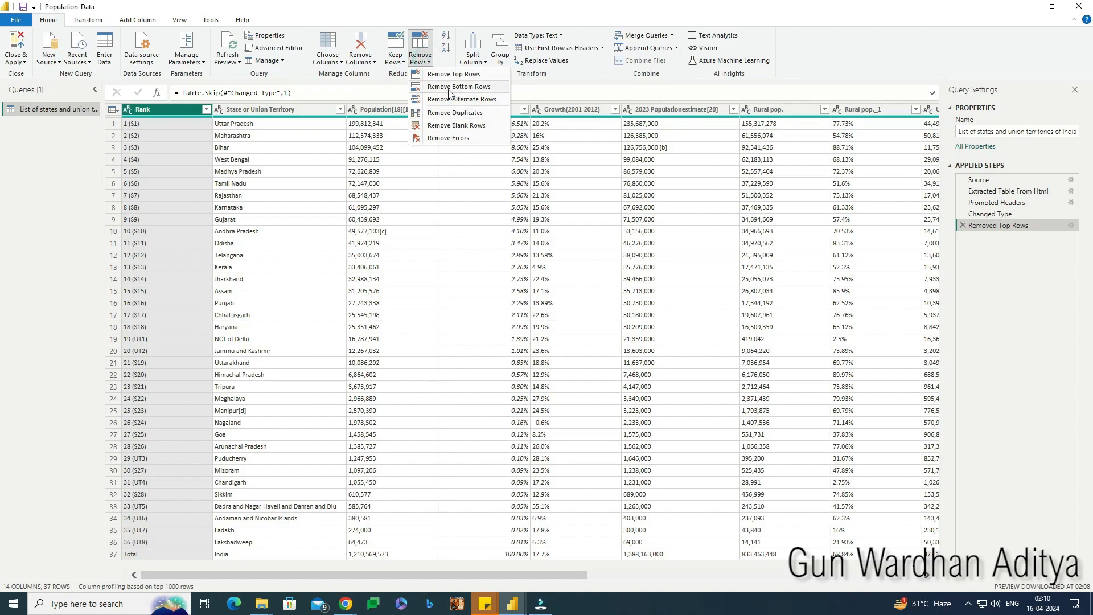
{"action": "left_click", "coordinate": [450, 90]}
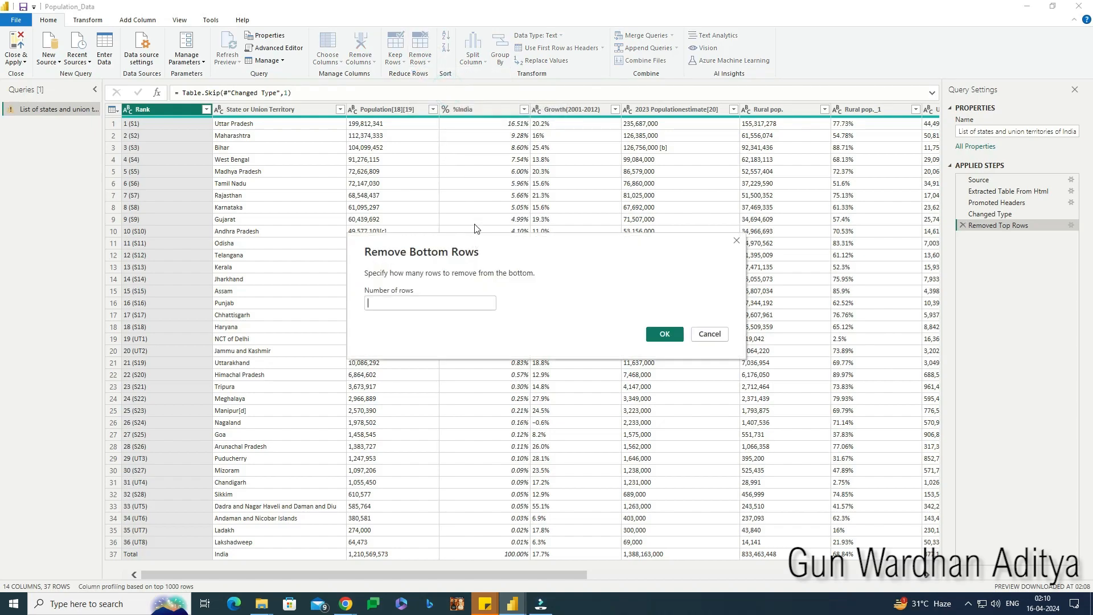
{"action": "left_click", "coordinate": [399, 299]}
{"action": "type", "text": "1"}
{"action": "left_click", "coordinate": [664, 334]}
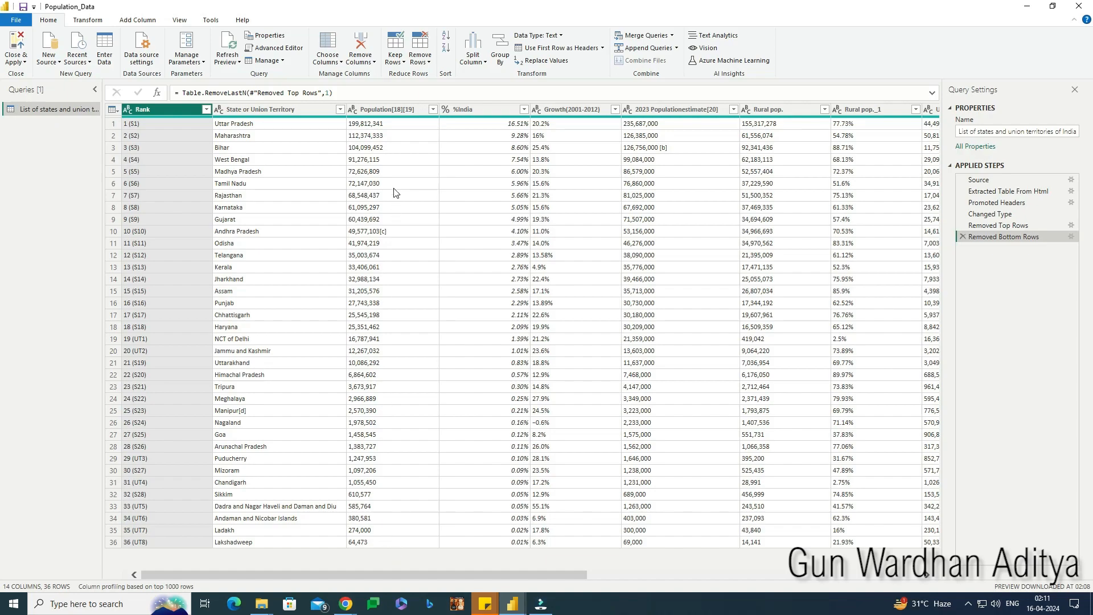
Try to change the Population[18][19] column's type to Whole Number, and delete that type change from the applied steps
{"action": "right_click", "coordinate": [379, 112]}
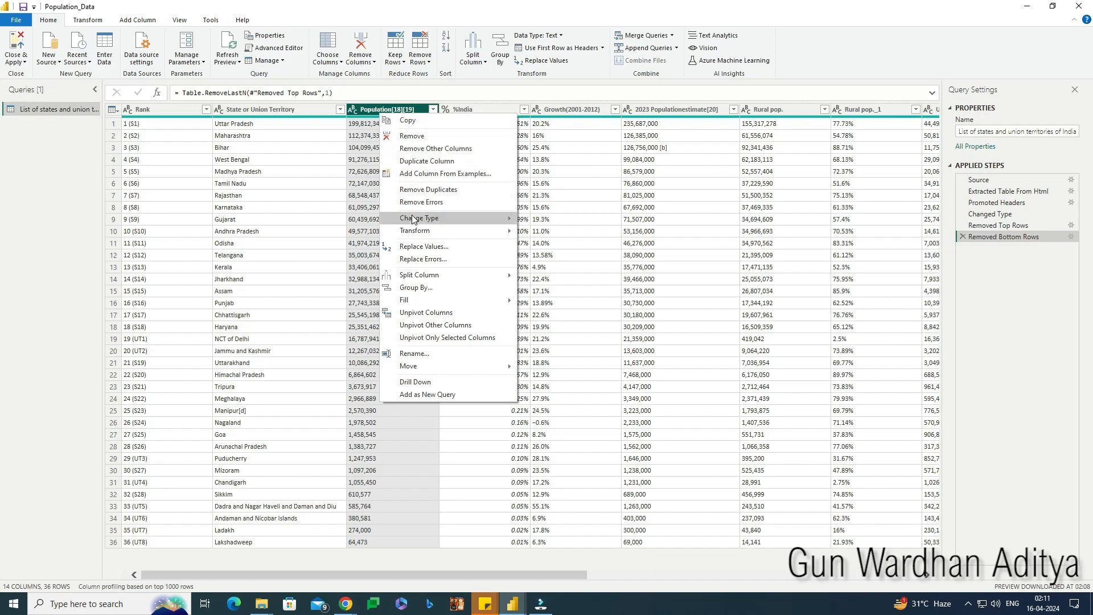
{"action": "mouse_move", "coordinate": [414, 220]}
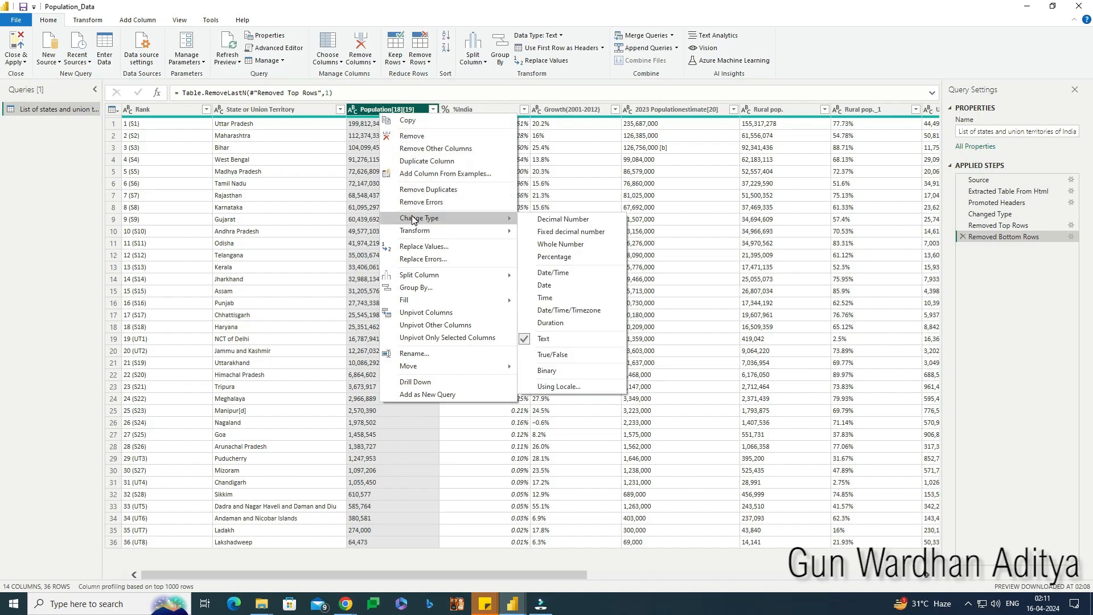
{"action": "left_click", "coordinate": [561, 245]}
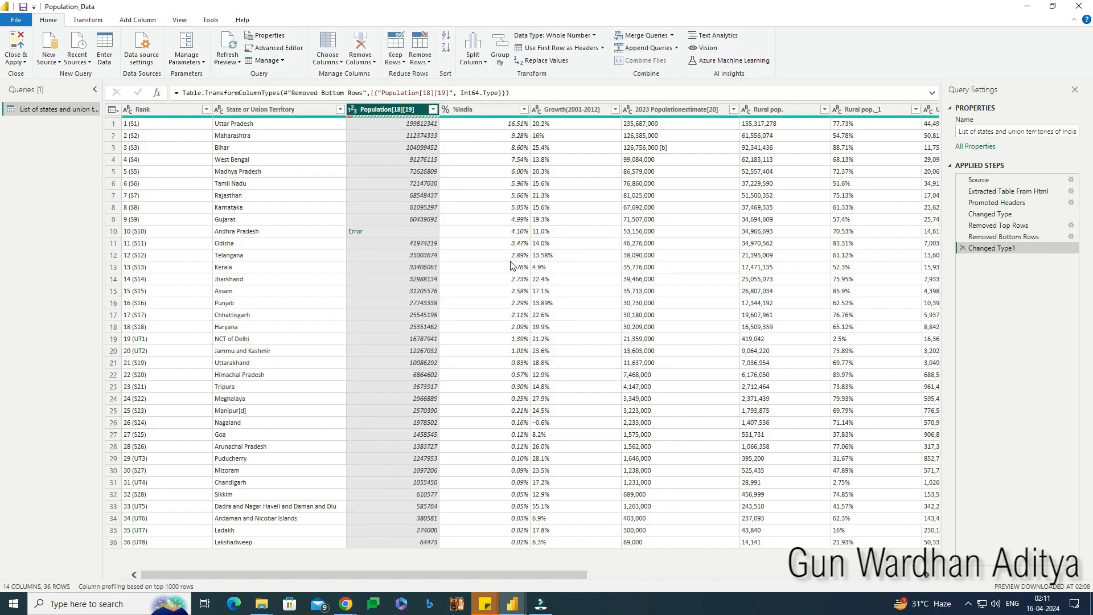
{"action": "left_click", "coordinate": [411, 232]}
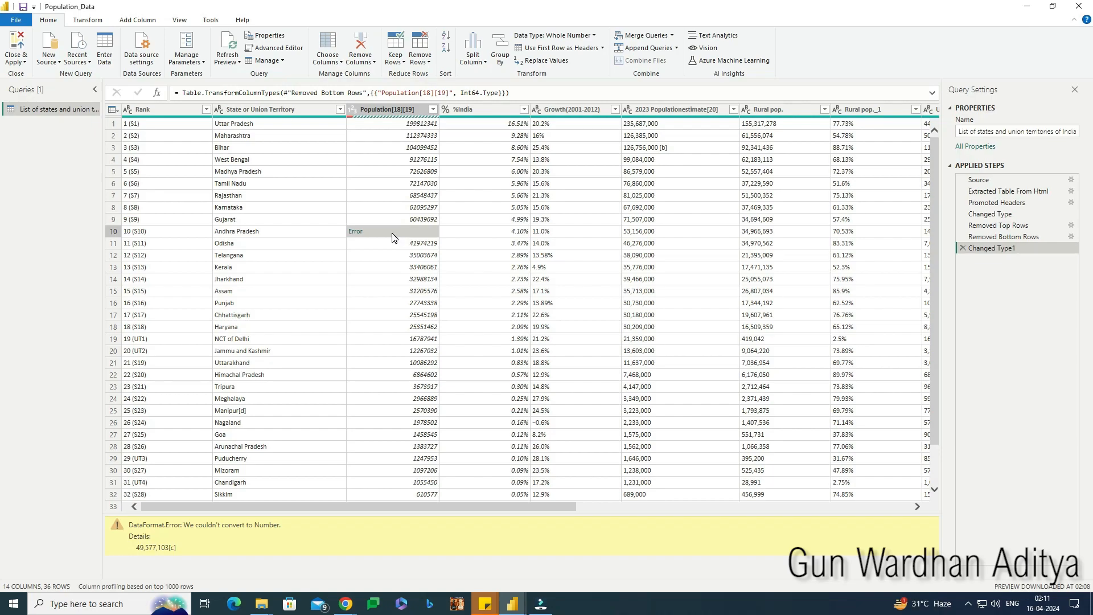
{"action": "left_click", "coordinate": [963, 248]}
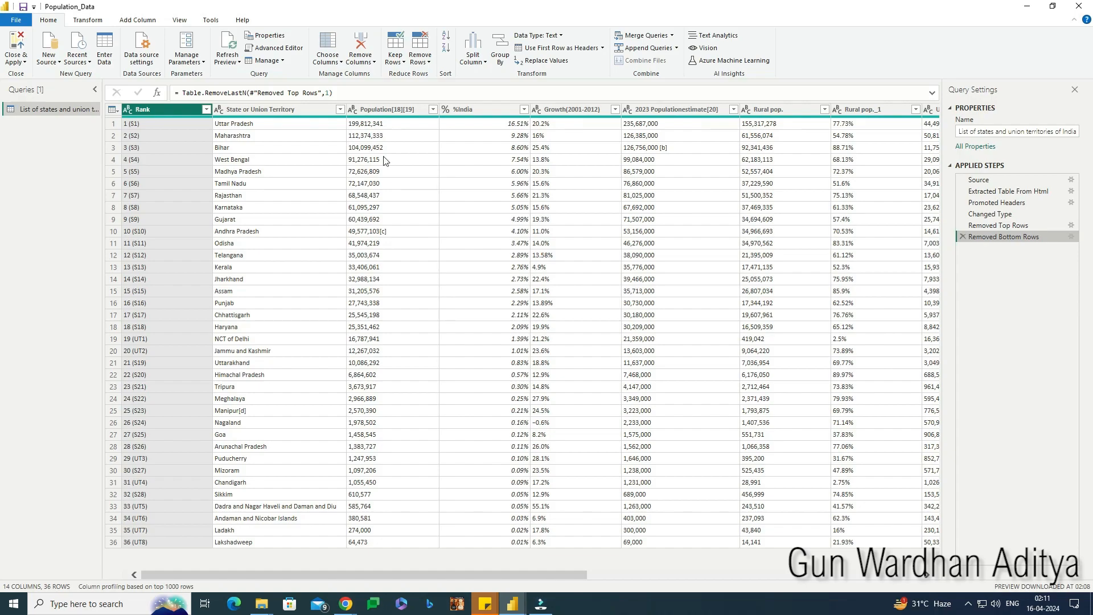
Replace the value 49,577,103[c] with 49,577,103 in the Population[18][19] column
{"action": "left_click", "coordinate": [381, 232]}
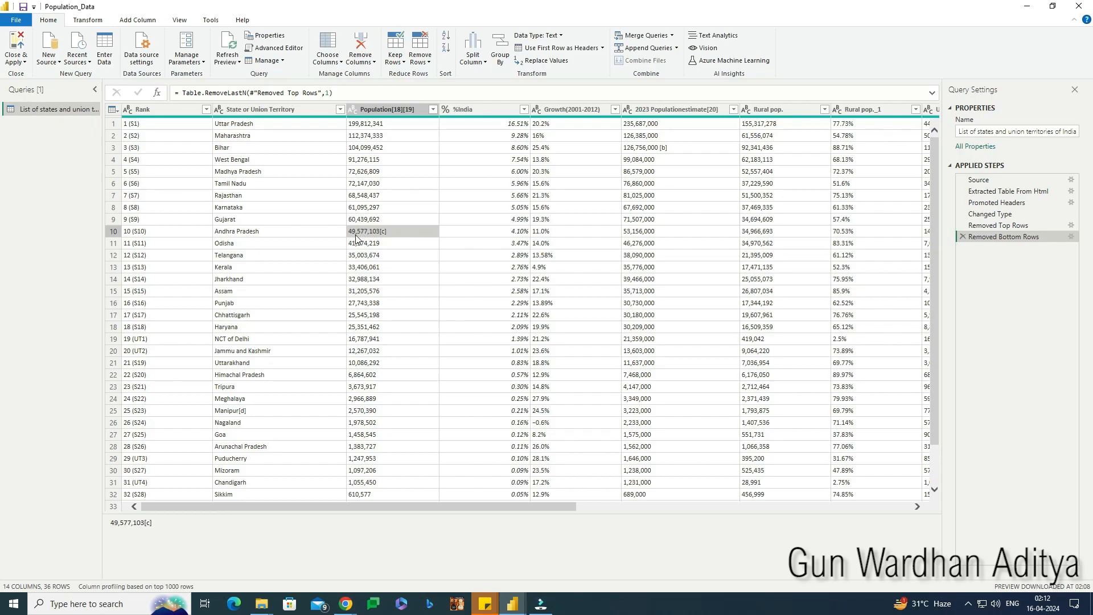
{"action": "left_click", "coordinate": [540, 62]}
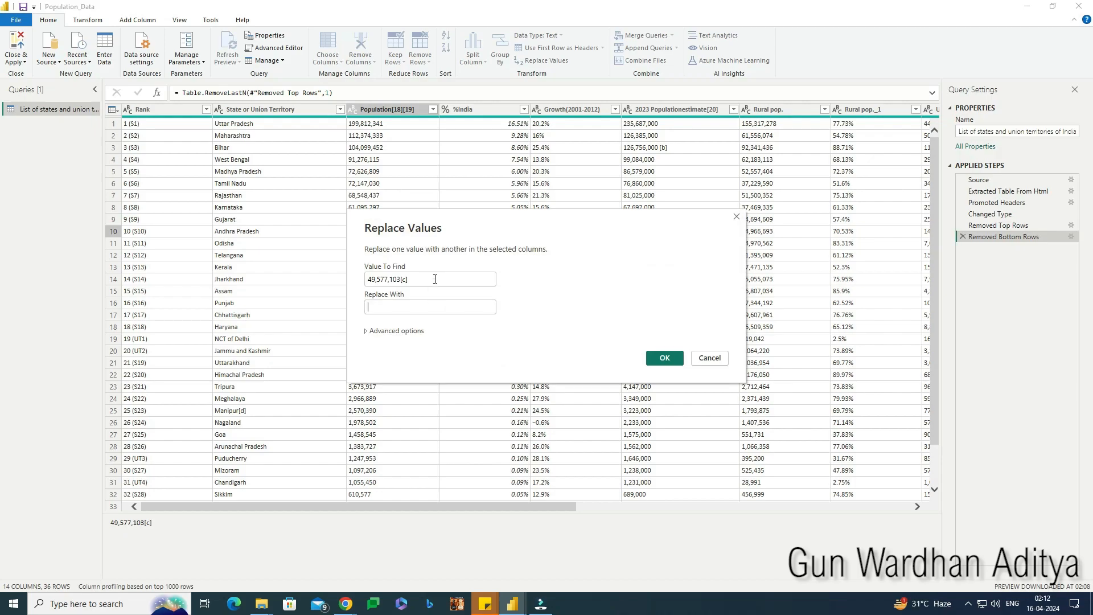
{"action": "left_click_drag", "start_coordinate": [435, 279], "coordinate": [341, 281]}
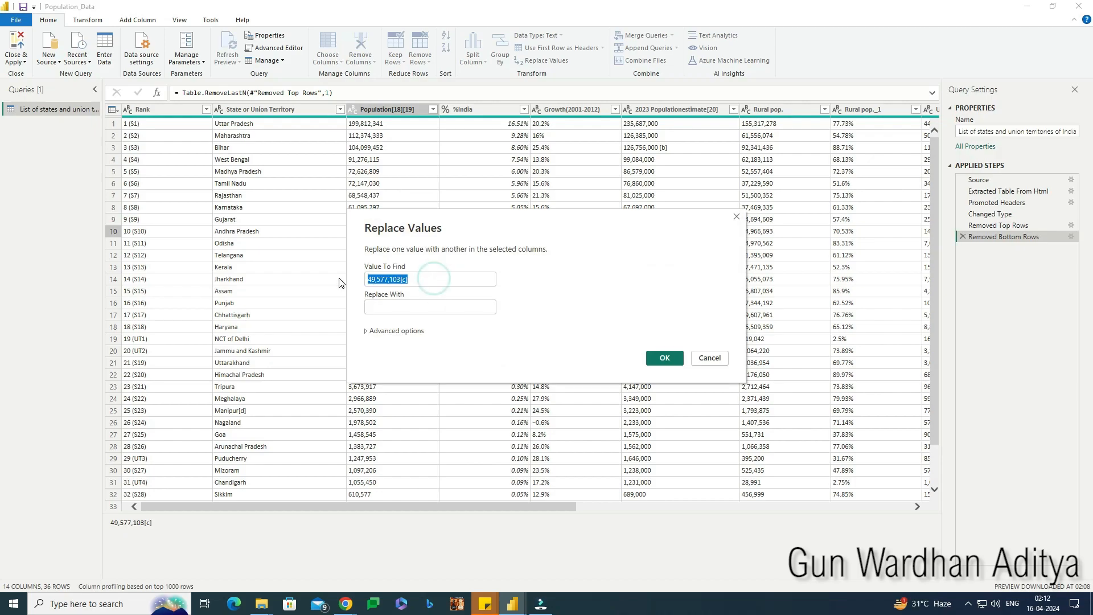
{"action": "key", "text": "ctrl+c"}
{"action": "left_click", "coordinate": [419, 306]}
{"action": "key", "text": "ctrl+v"}
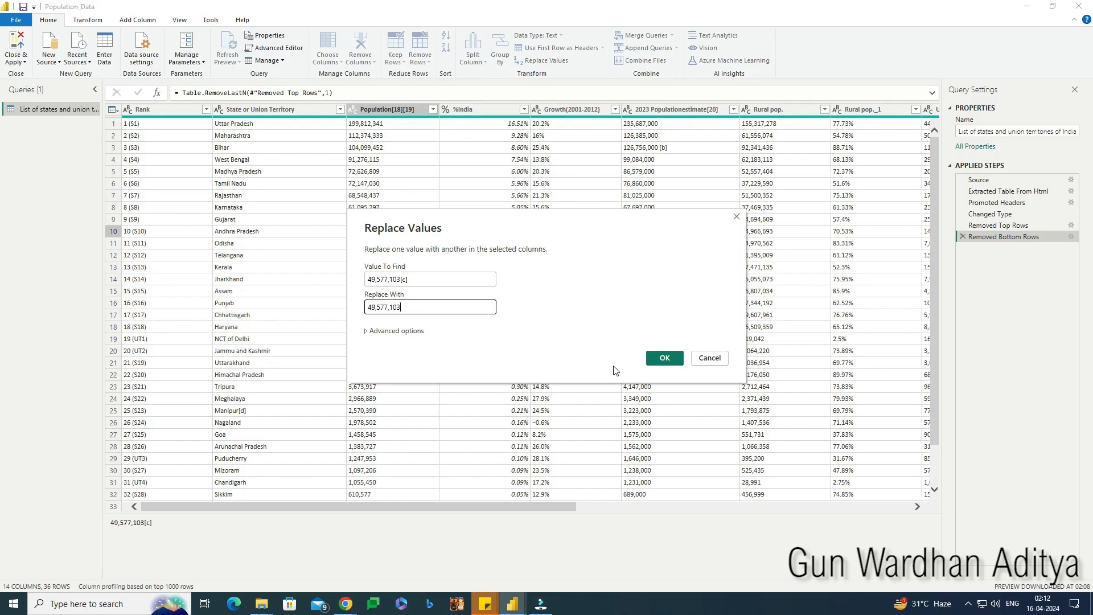
{"action": "left_click", "coordinate": [664, 358]}
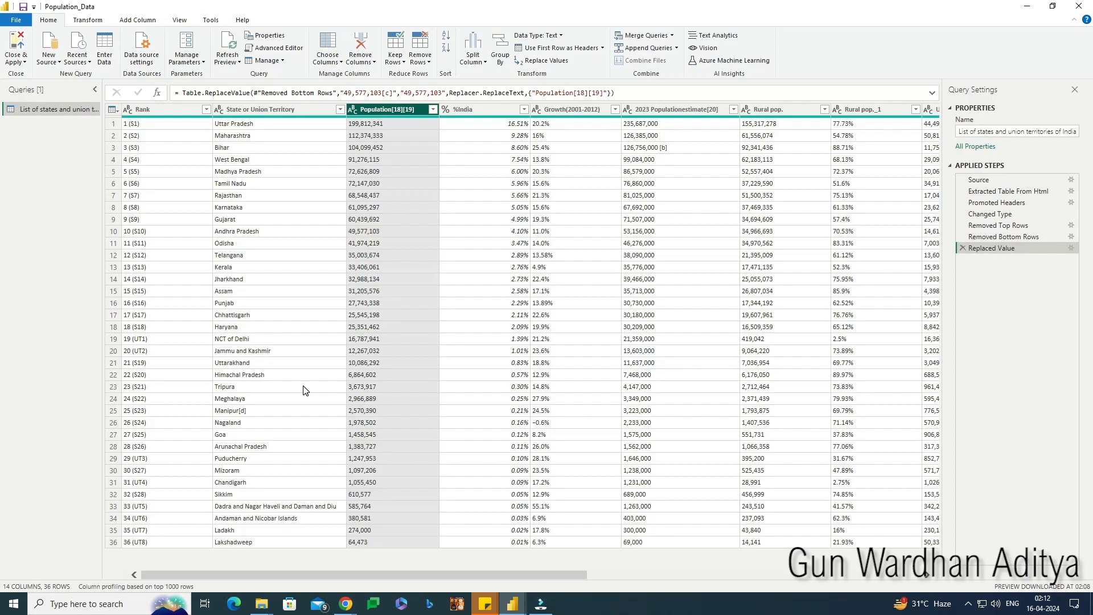
Change the Population[18][19] column's data type to Whole Number
{"action": "right_click", "coordinate": [383, 112]}
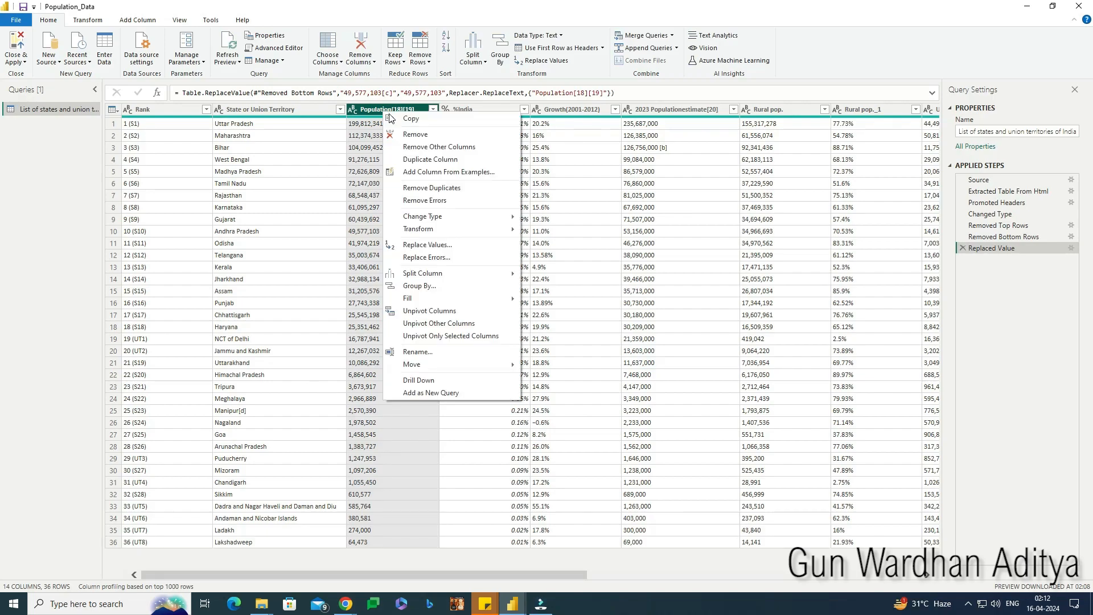
{"action": "mouse_move", "coordinate": [419, 223]}
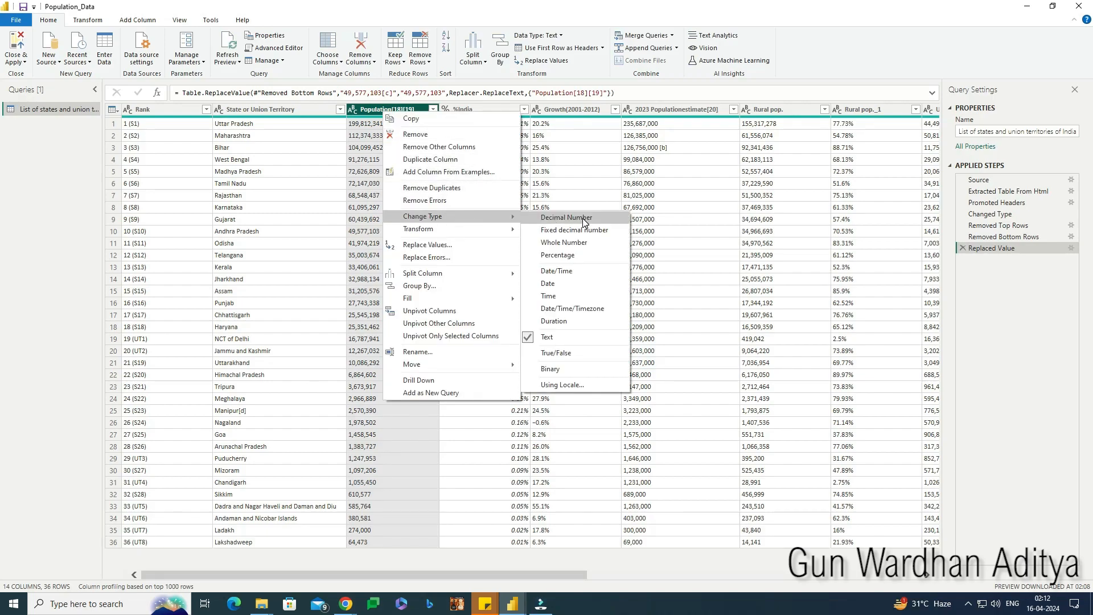
{"action": "left_click", "coordinate": [578, 243]}
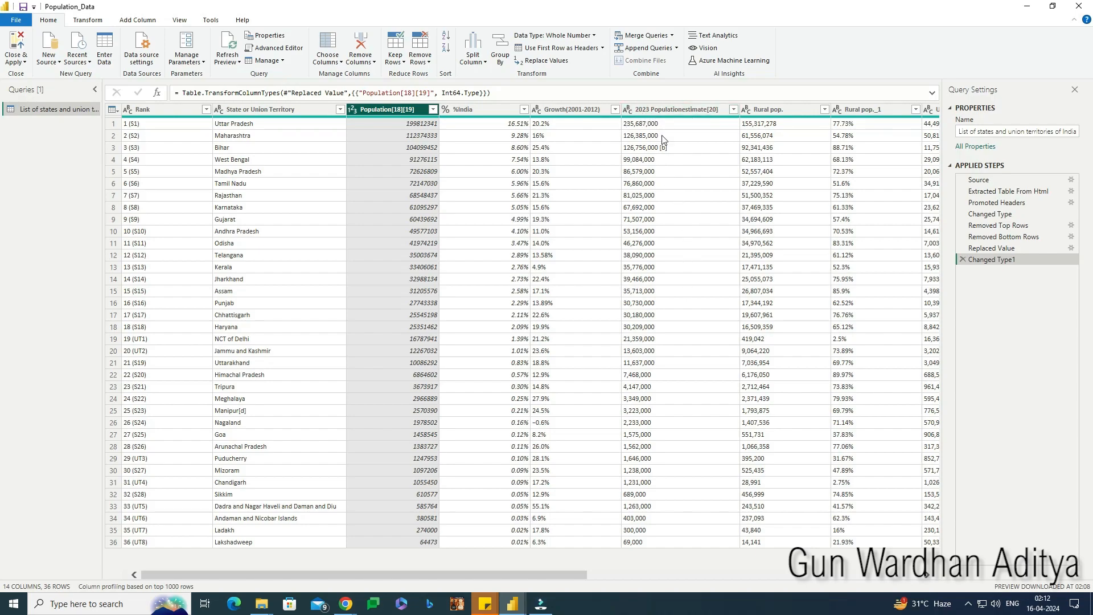
Replace the value 126,756,000 [b] with 126,756,000 in the 2023 Populationestimate[20] column
{"action": "right_click", "coordinate": [667, 114]}
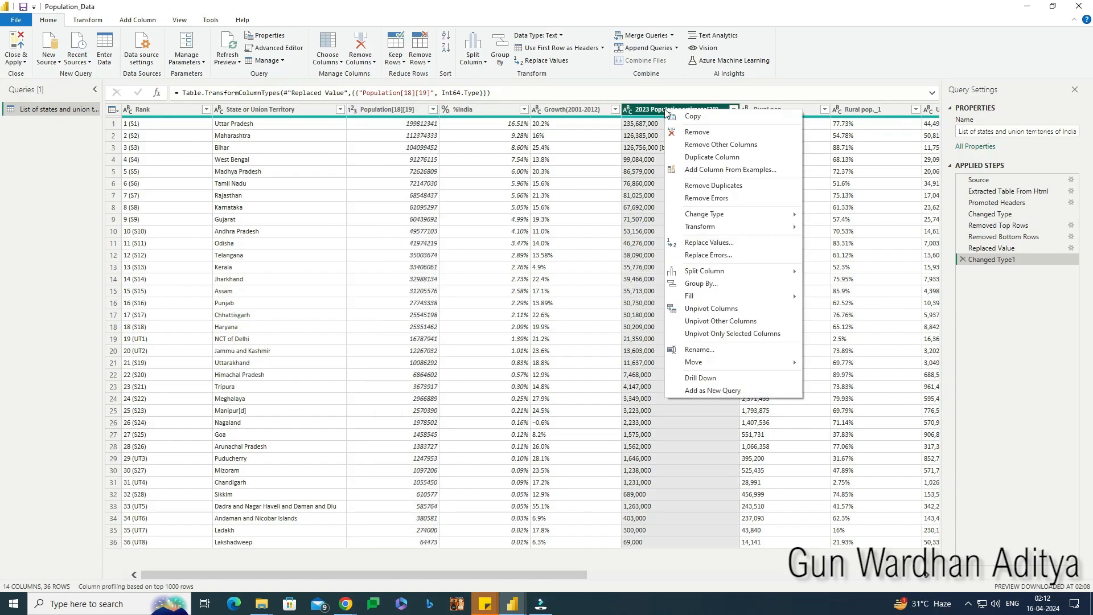
{"action": "key", "text": "Escape"}
{"action": "left_click", "coordinate": [657, 148]}
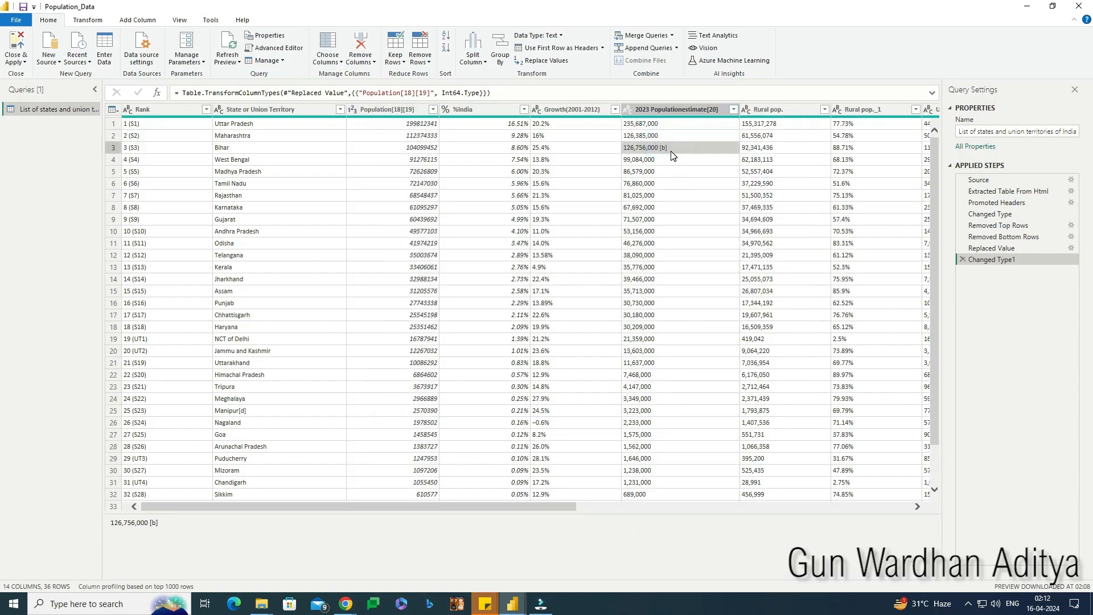
{"action": "left_click", "coordinate": [560, 62]}
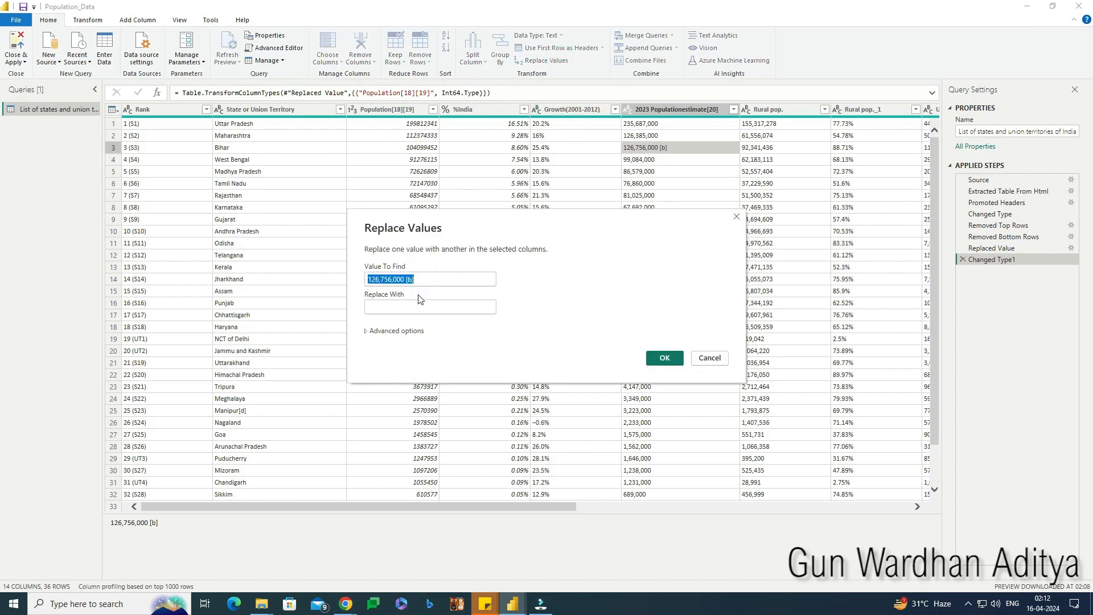
{"action": "left_click", "coordinate": [417, 309]}
{"action": "key", "text": "ctrl+v"}
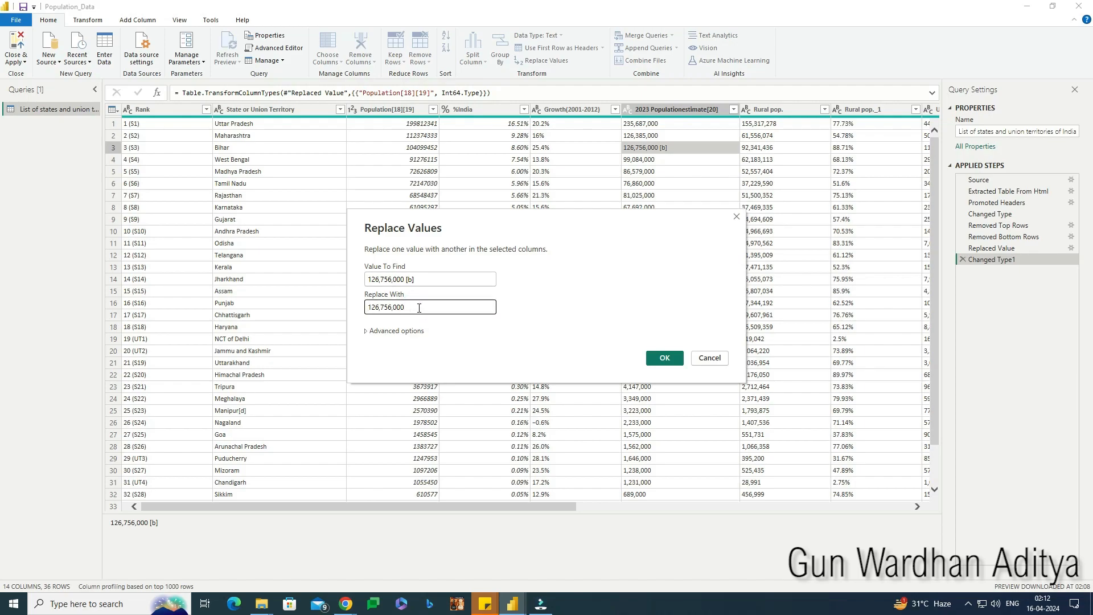
{"action": "left_click", "coordinate": [664, 357]}
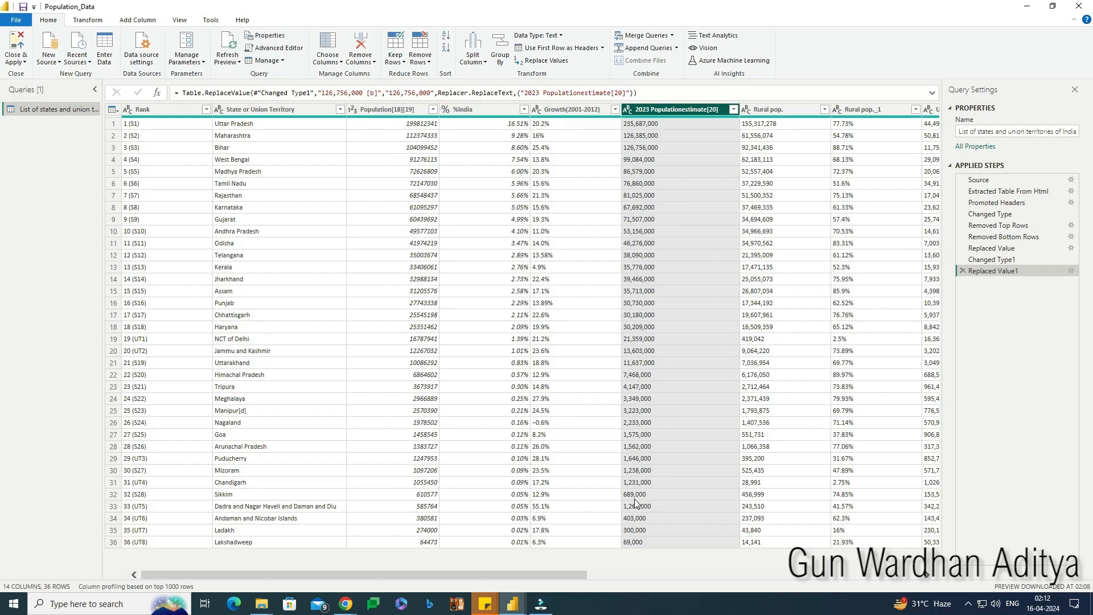
Change the data type of the 2023 Populationestimate[20] and Rural pop. columns to Whole Number
{"action": "right_click", "coordinate": [663, 115]}
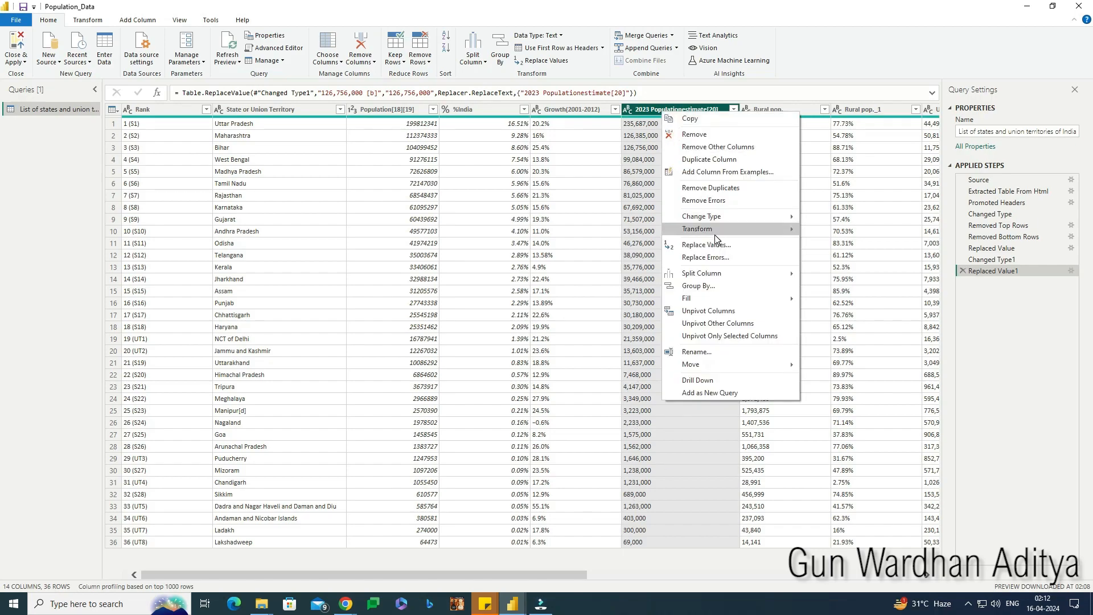
{"action": "mouse_move", "coordinate": [723, 224]}
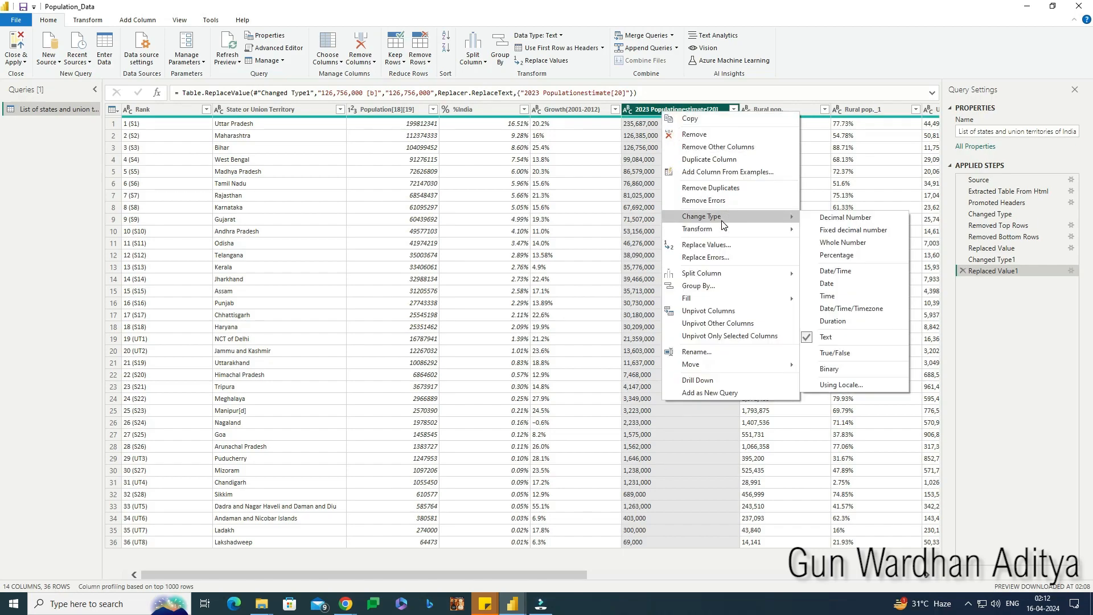
{"action": "left_click", "coordinate": [837, 243]}
{"action": "right_click", "coordinate": [774, 110]}
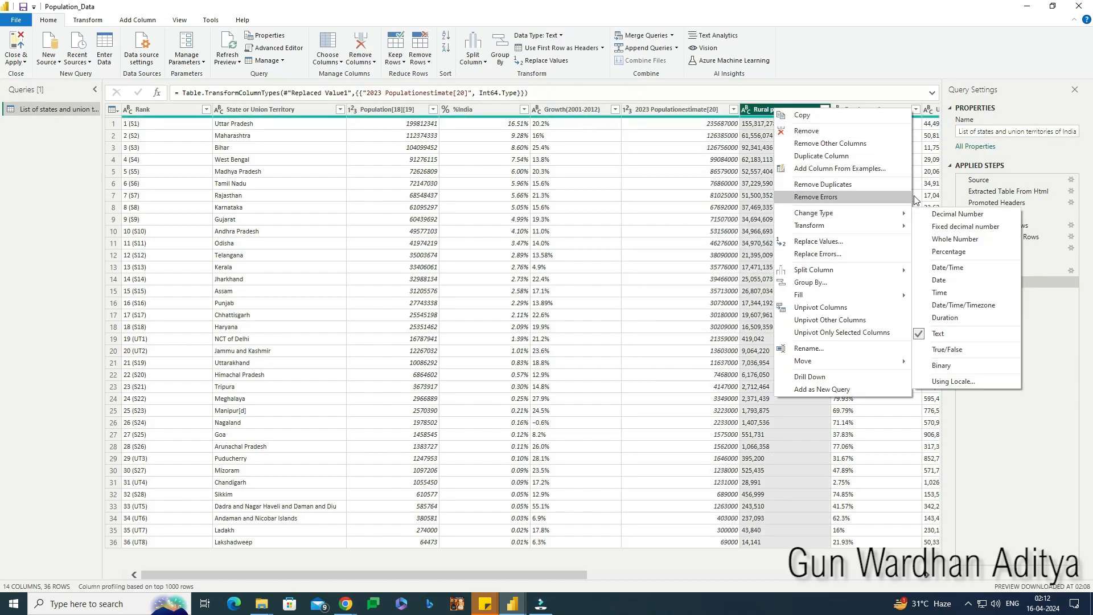
{"action": "left_click", "coordinate": [971, 240]}
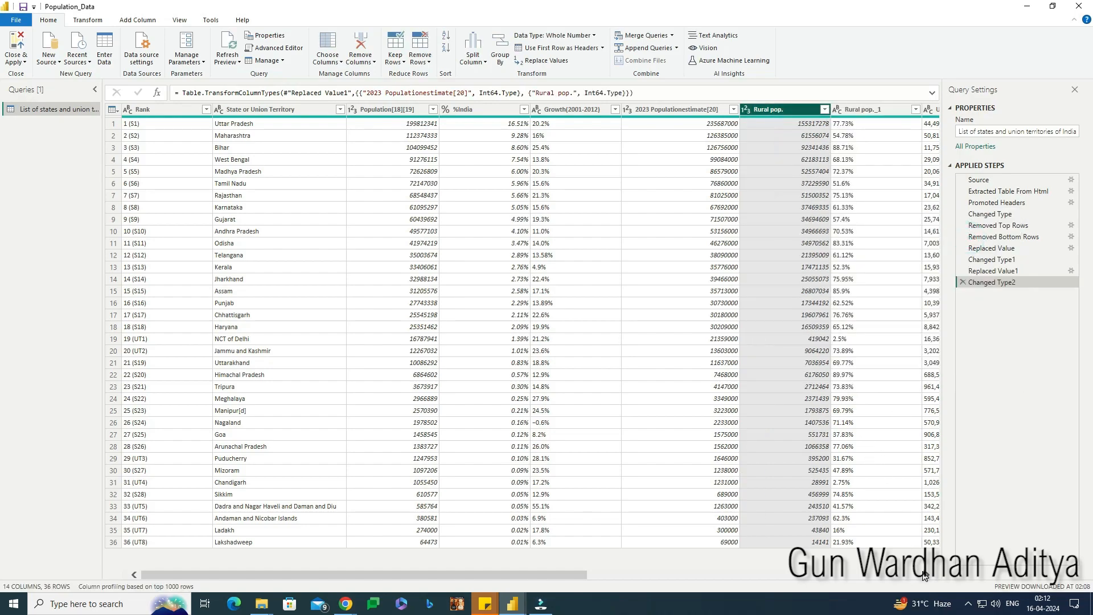
Change the Urban pop. column's data type to Whole Number
{"action": "scroll", "coordinate": [926, 577], "scroll_direction": "right", "scroll_amount": 5}
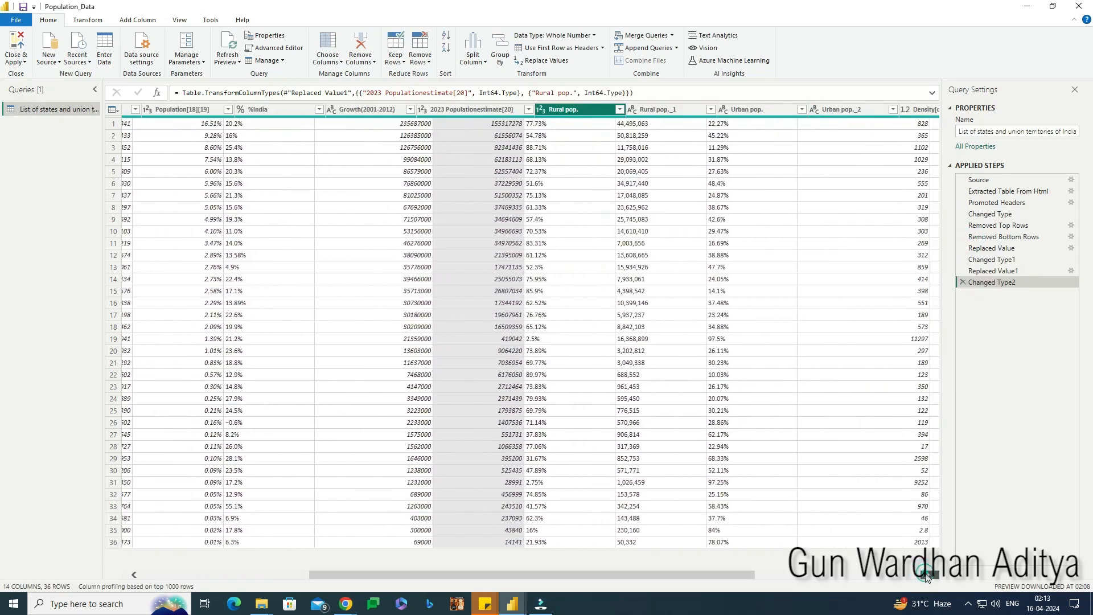
{"action": "right_click", "coordinate": [650, 111]}
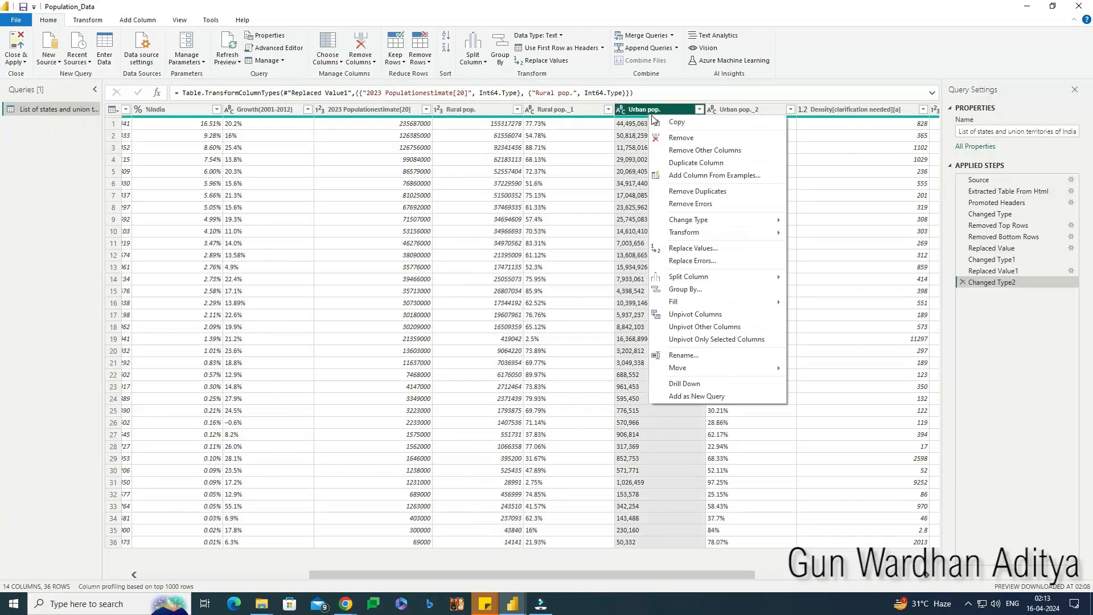
{"action": "mouse_move", "coordinate": [702, 224]}
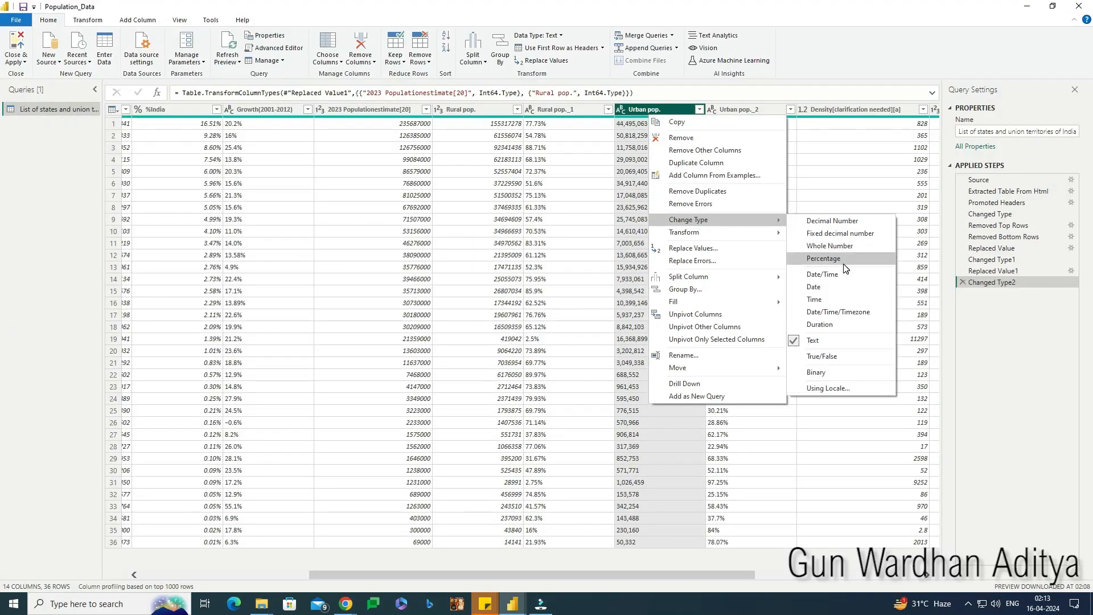
{"action": "left_click", "coordinate": [848, 247]}
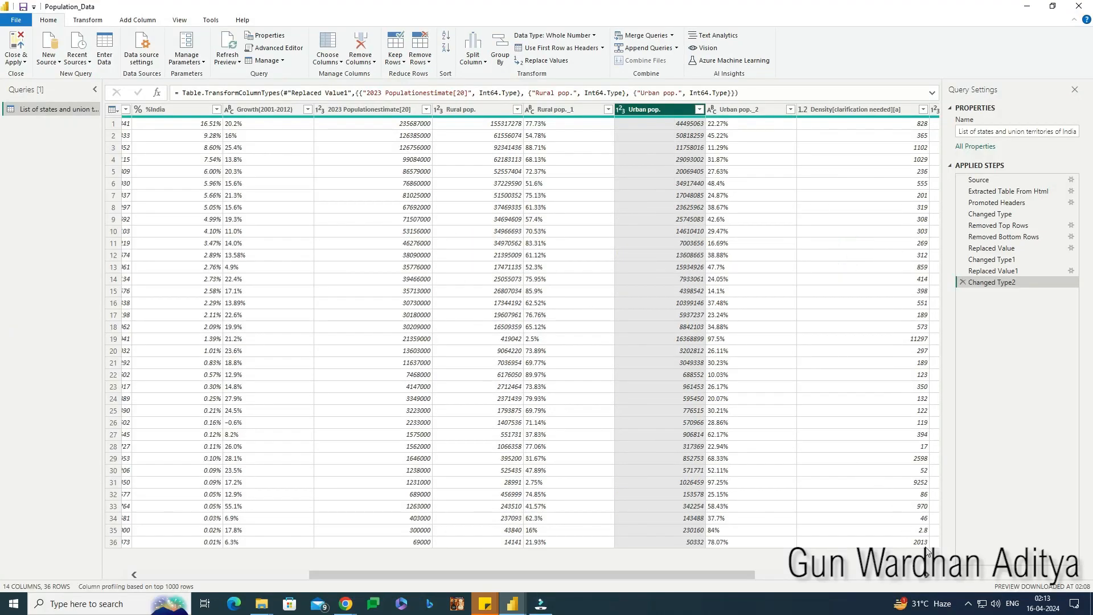
Apply the query changes and close Power Query to return to the report
{"action": "left_click", "coordinate": [930, 578]}
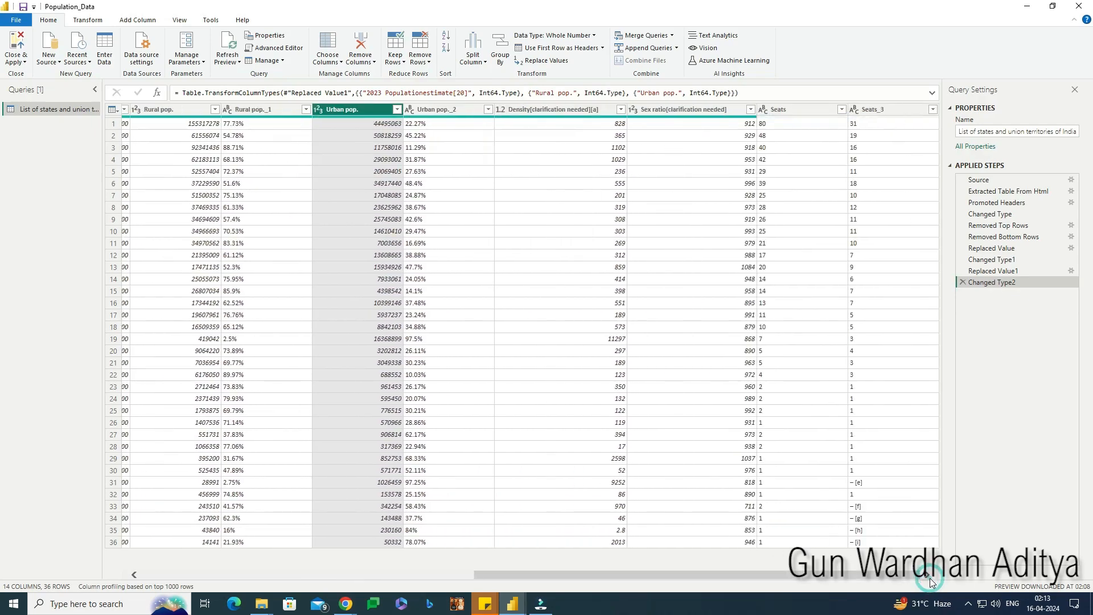
{"action": "left_click_drag", "start_coordinate": [724, 575], "coordinate": [359, 578]}
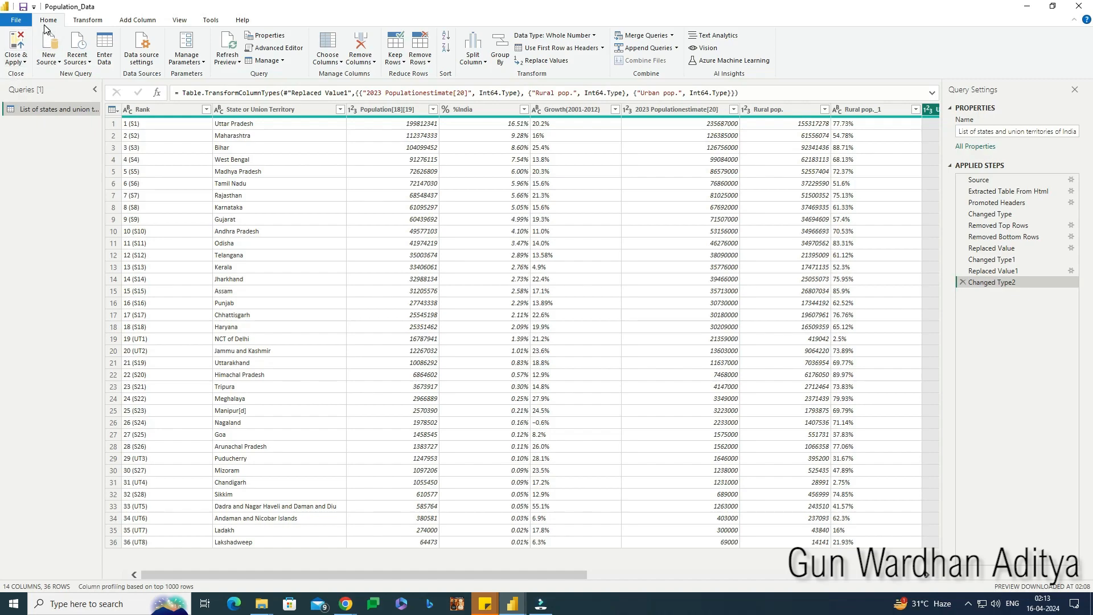
{"action": "left_click", "coordinate": [18, 60]}
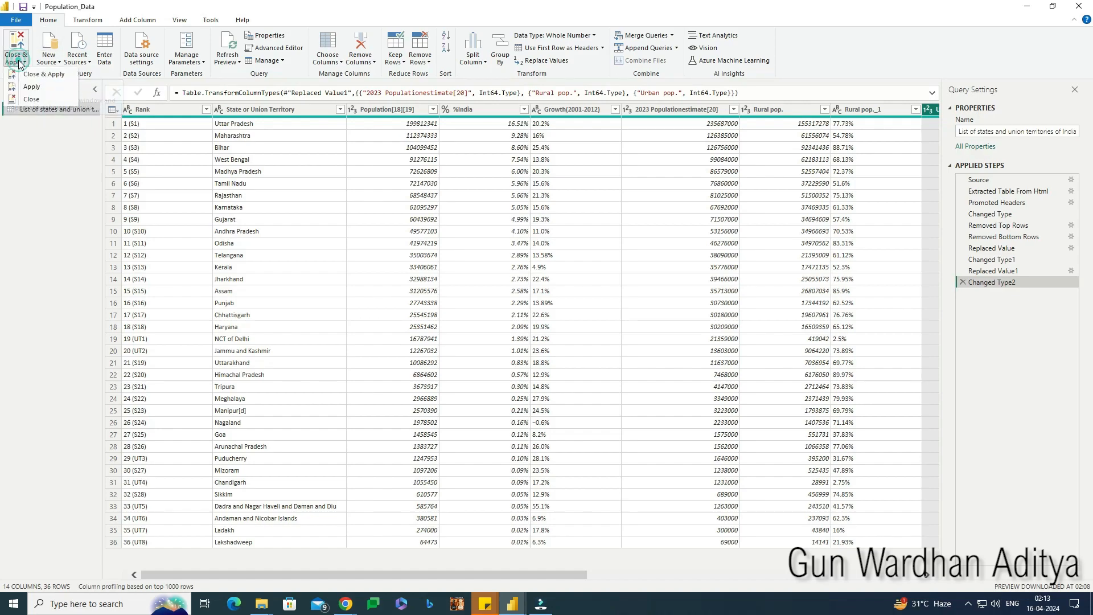
{"action": "left_click", "coordinate": [33, 76]}
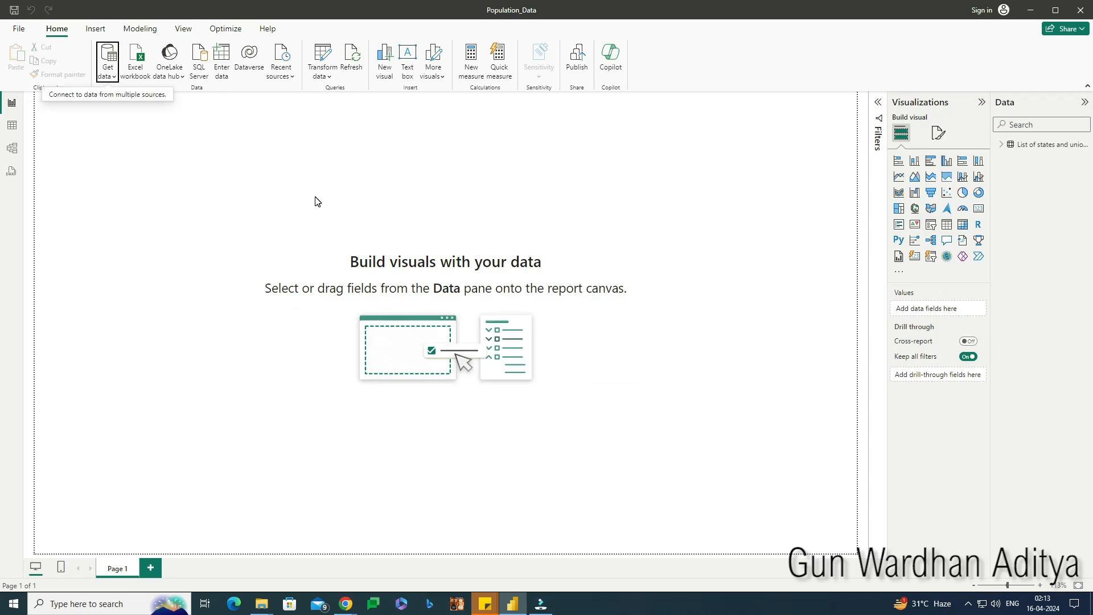
Rename the imported list of states and union territories table as StateData
{"action": "right_click", "coordinate": [1040, 148]}
{"action": "left_click", "coordinate": [966, 264]}
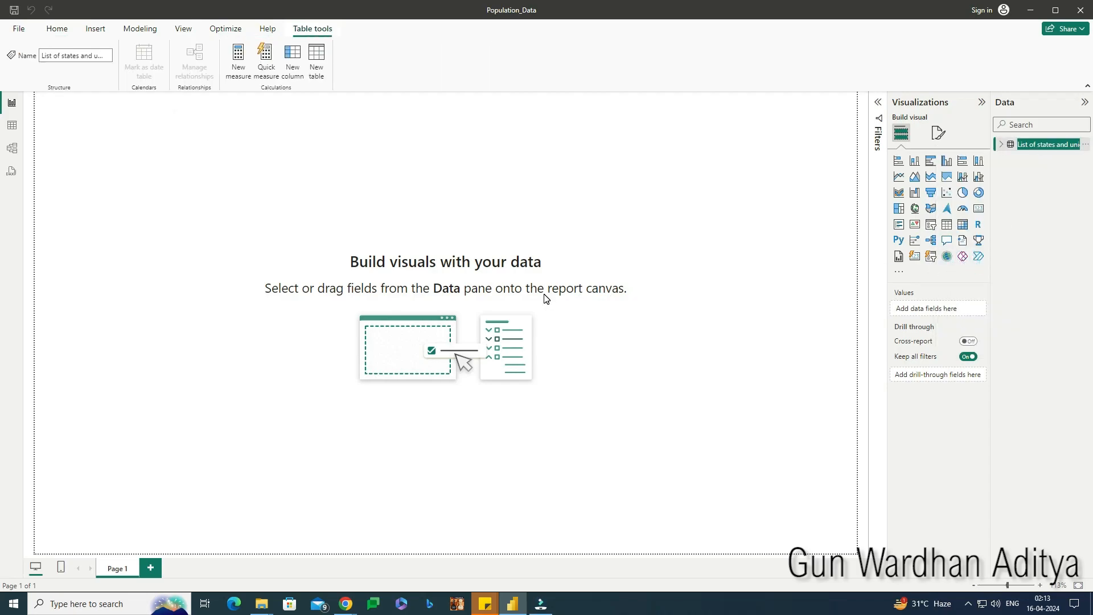
{"action": "type", "text": "State"}
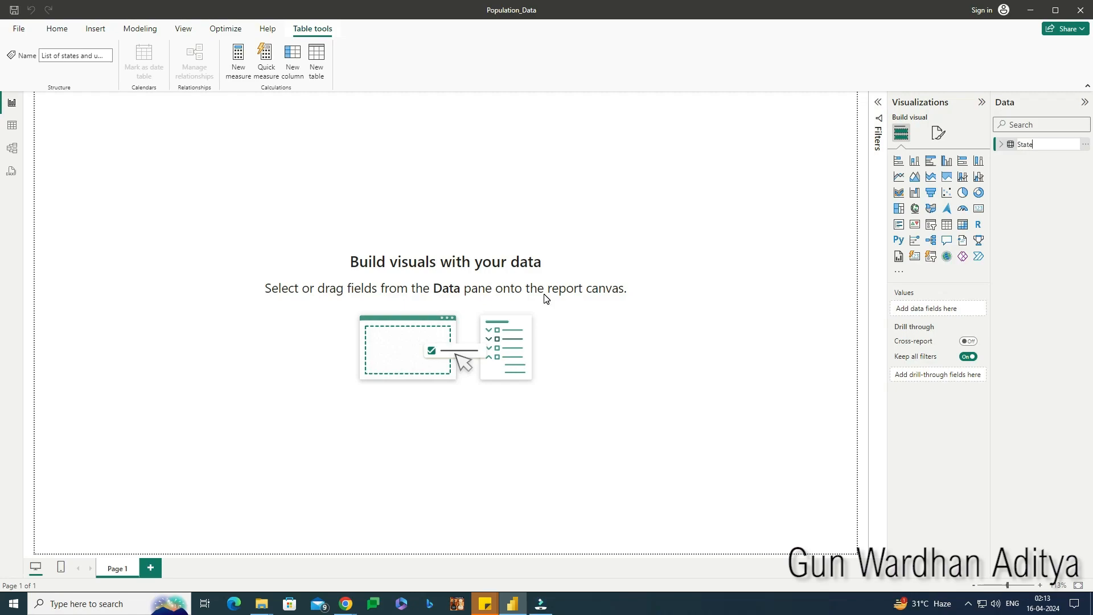
{"action": "type", "text": "Data"}
{"action": "key", "text": "Return"}
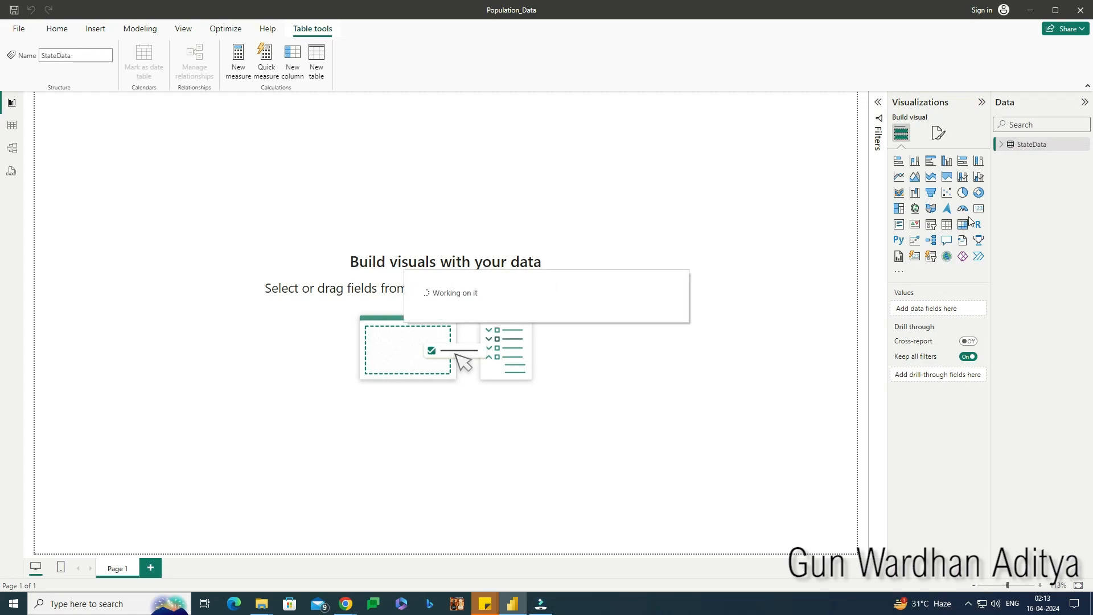
Expand the StateData fields, then add a bubble Map visual and enlarge it to the full height of the report page
{"action": "left_click", "coordinate": [1001, 145]}
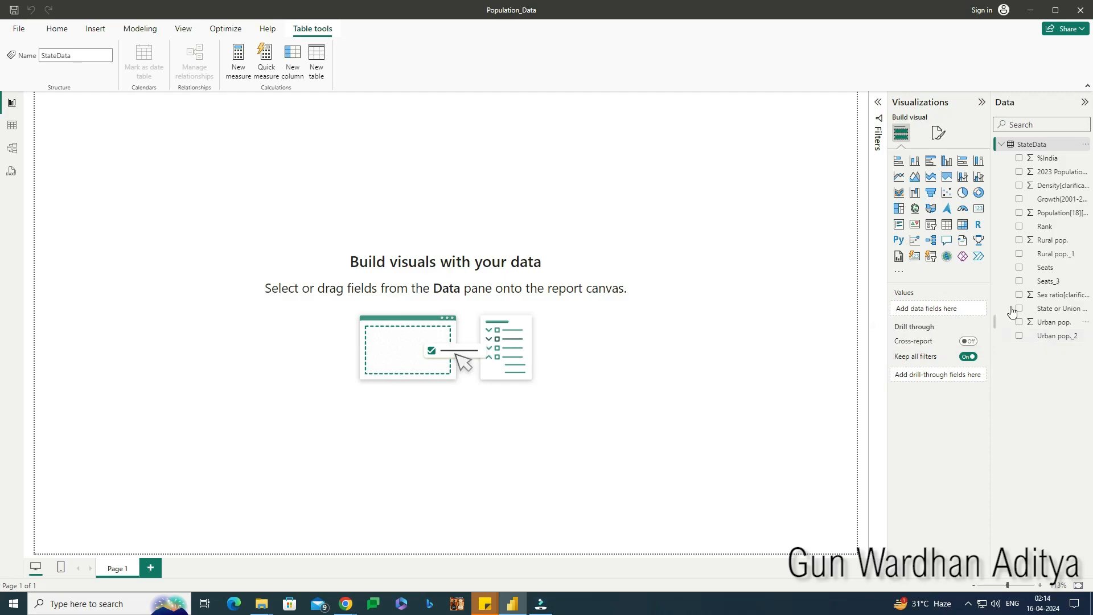
{"action": "left_click", "coordinate": [1000, 146]}
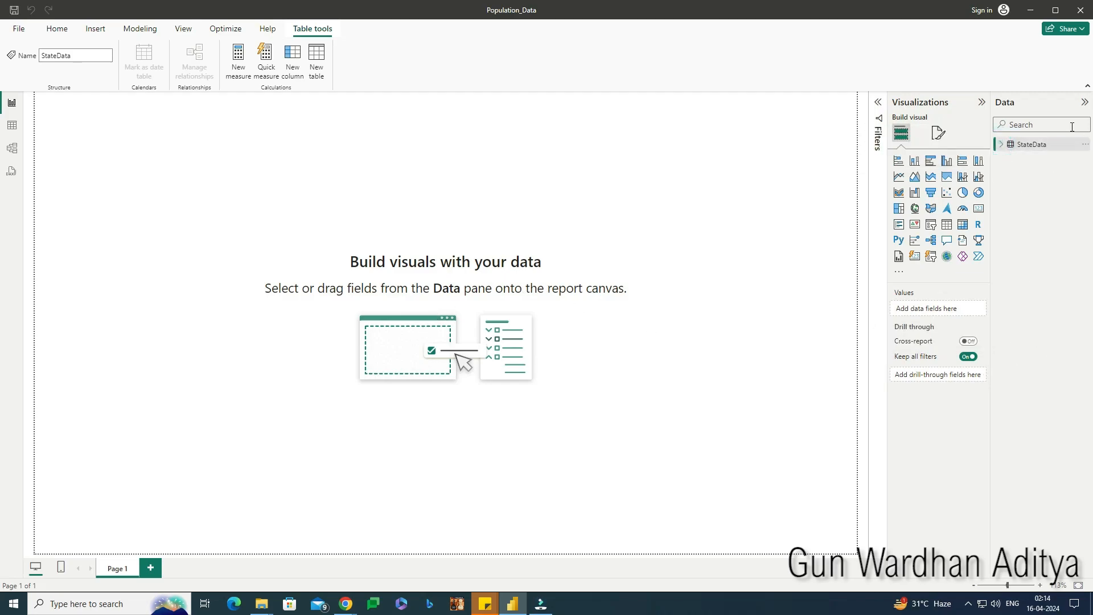
{"action": "left_click", "coordinate": [1009, 147]}
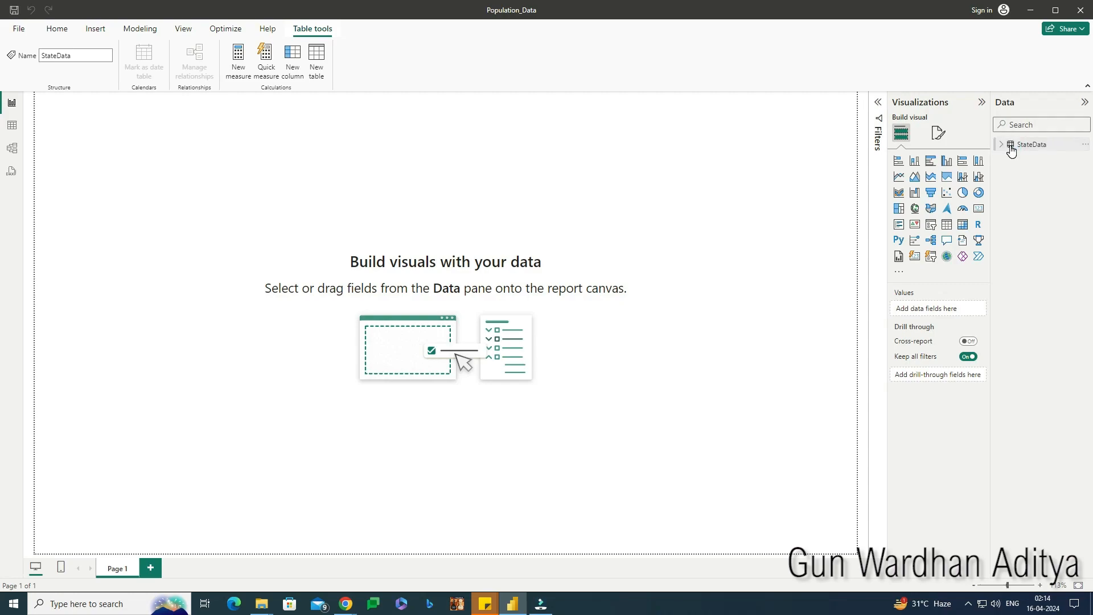
{"action": "left_click", "coordinate": [1008, 146]}
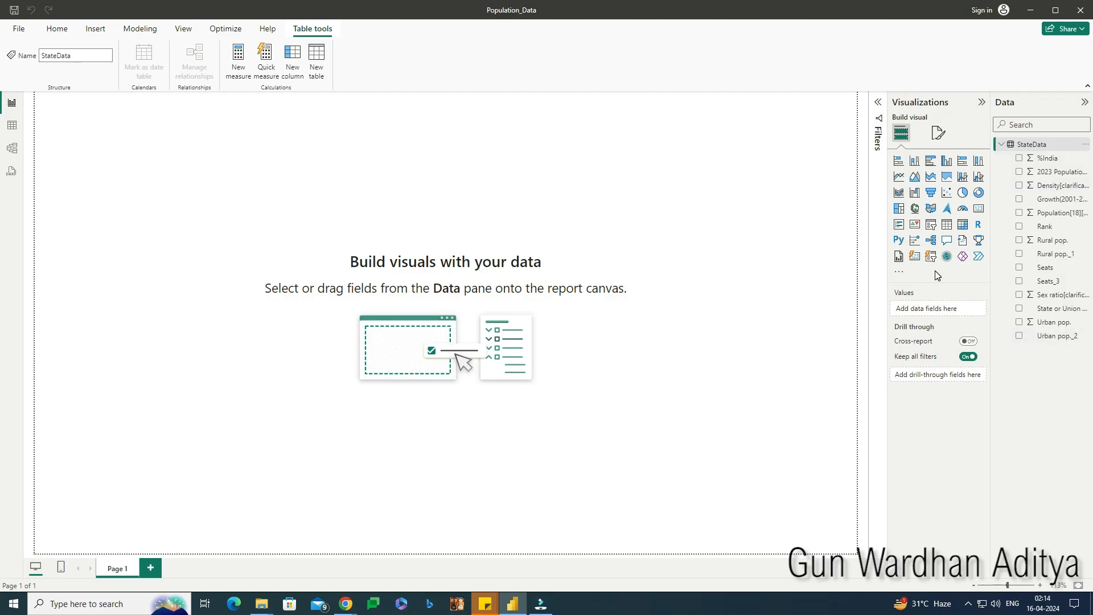
{"action": "left_click", "coordinate": [915, 209]}
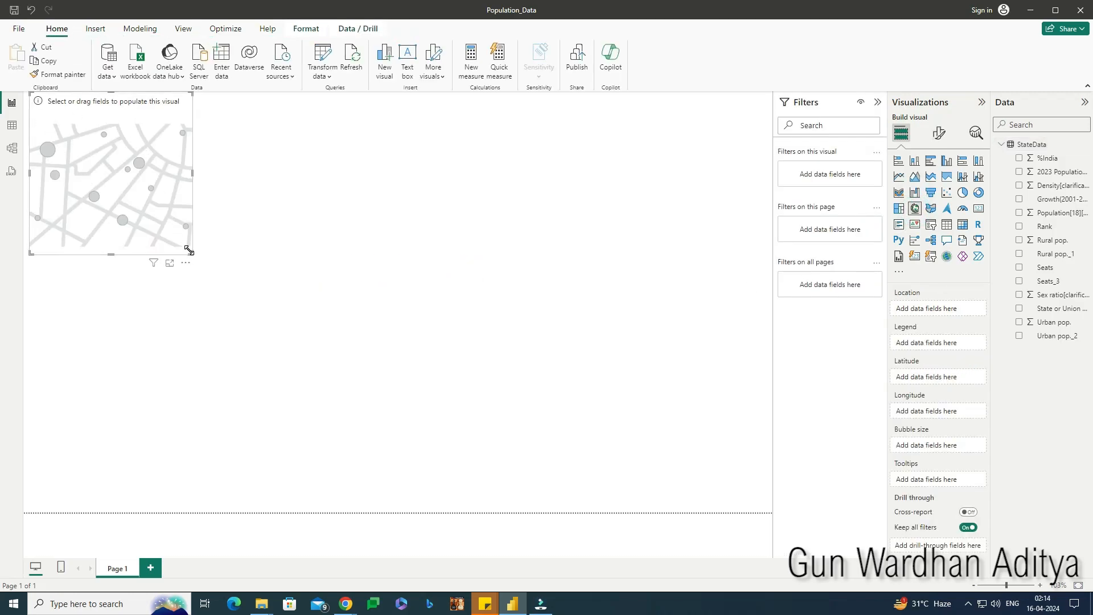
{"action": "left_click_drag", "start_coordinate": [190, 251], "coordinate": [446, 537]}
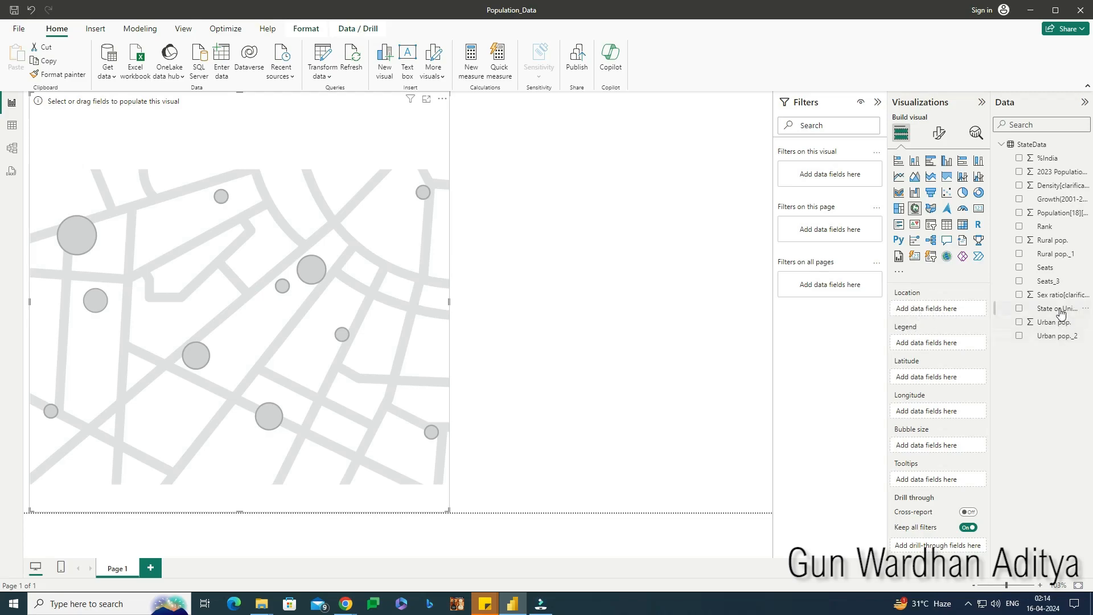
Assign State or Union Territory to the map's Location and Population[18][19] to its Bubble size
{"action": "left_click_drag", "start_coordinate": [1049, 315], "coordinate": [952, 313]}
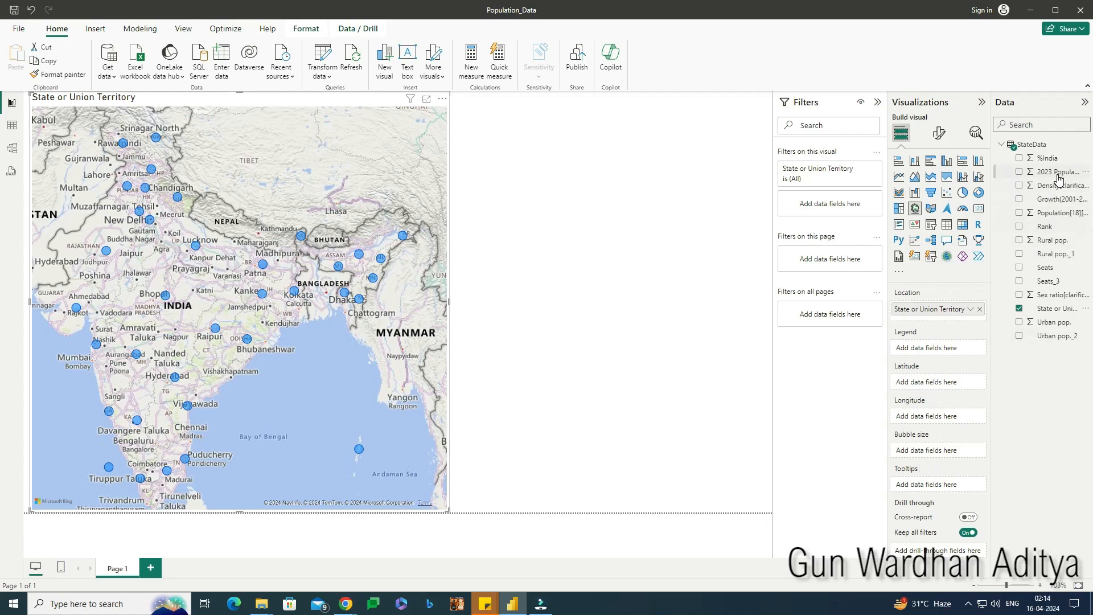
{"action": "left_click_drag", "start_coordinate": [1056, 212], "coordinate": [962, 453]}
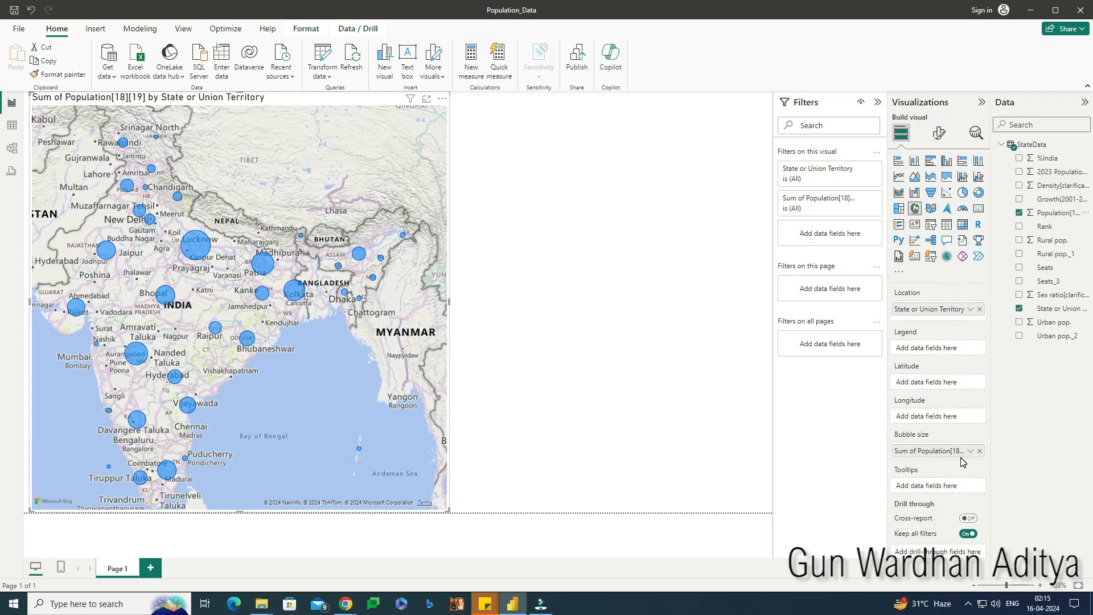
{"action": "scroll", "coordinate": [245, 225], "scroll_direction": "down", "scroll_amount": 1}
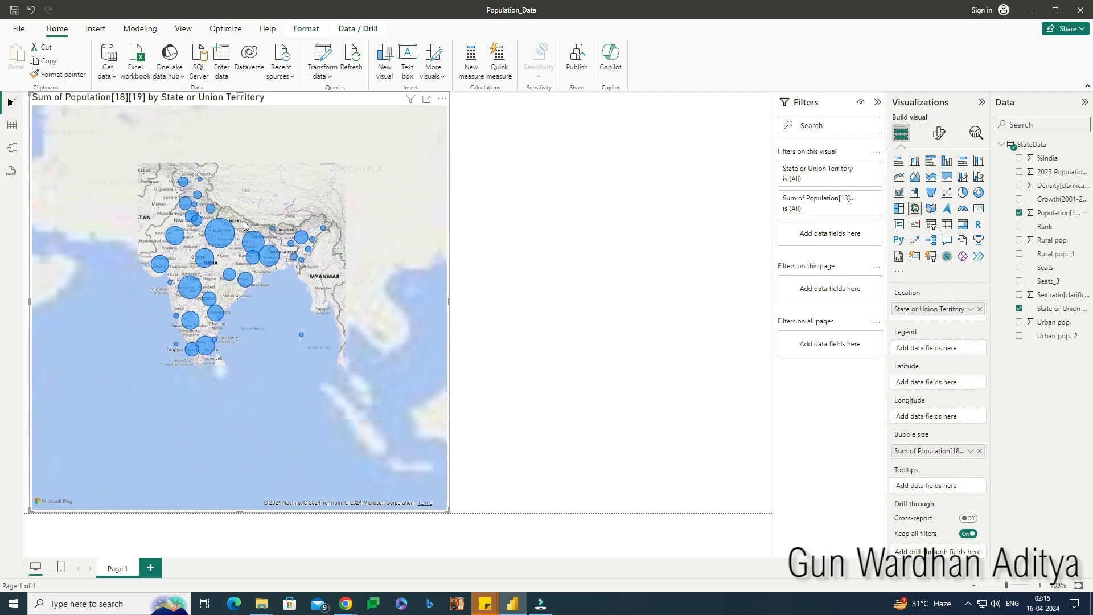
{"action": "scroll", "coordinate": [245, 225], "scroll_direction": "up", "scroll_amount": 2}
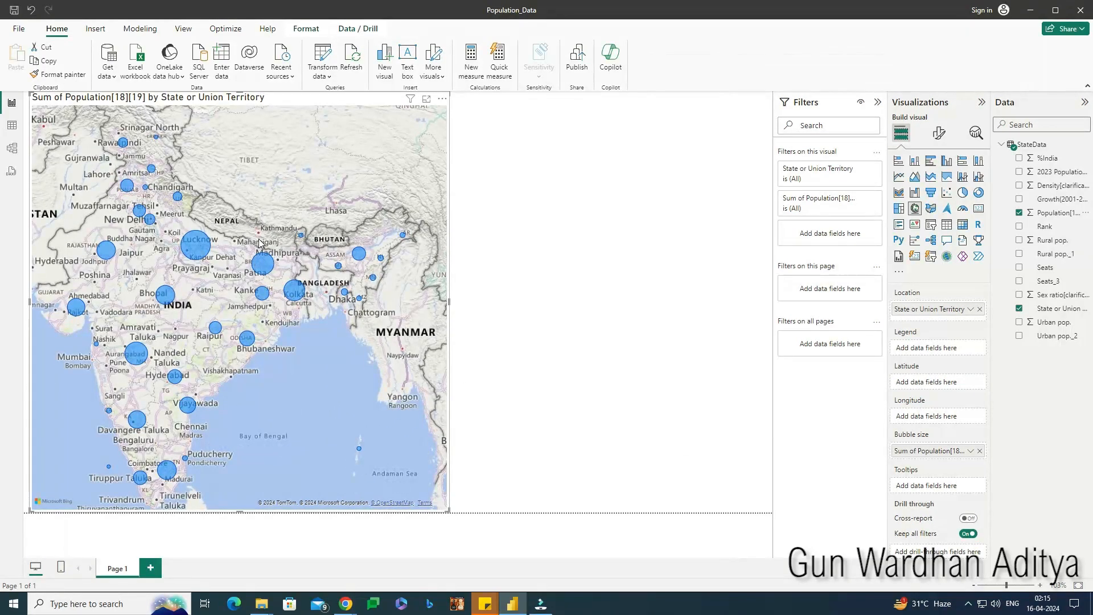
{"action": "scroll", "coordinate": [261, 242], "scroll_direction": "down", "scroll_amount": 2}
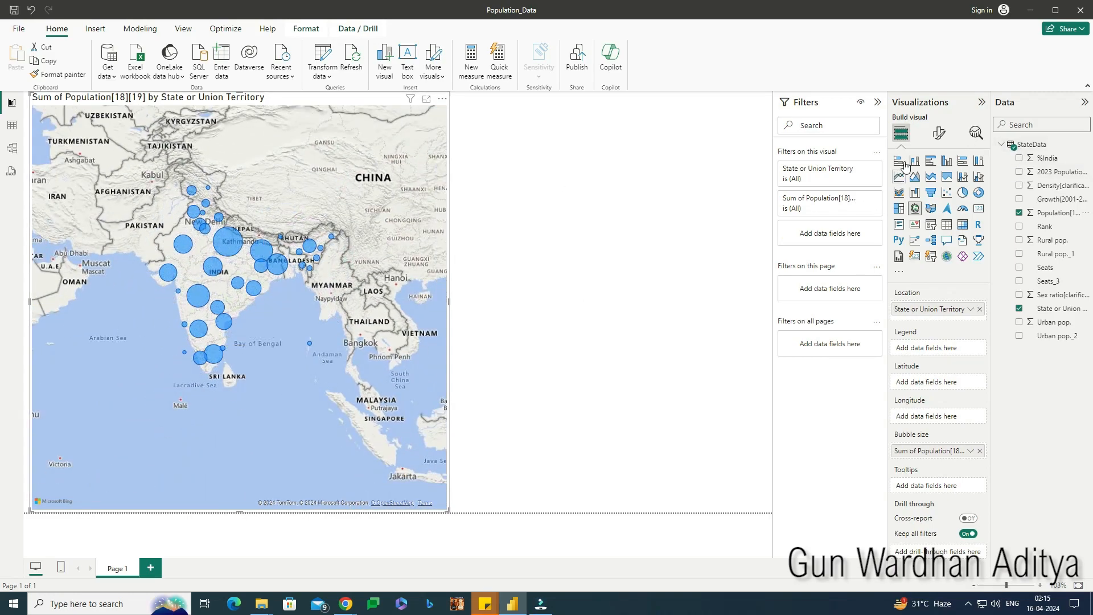
In the bubble map's format settings, try the Aerial map style followed by the Dark style
{"action": "left_click", "coordinate": [939, 133]}
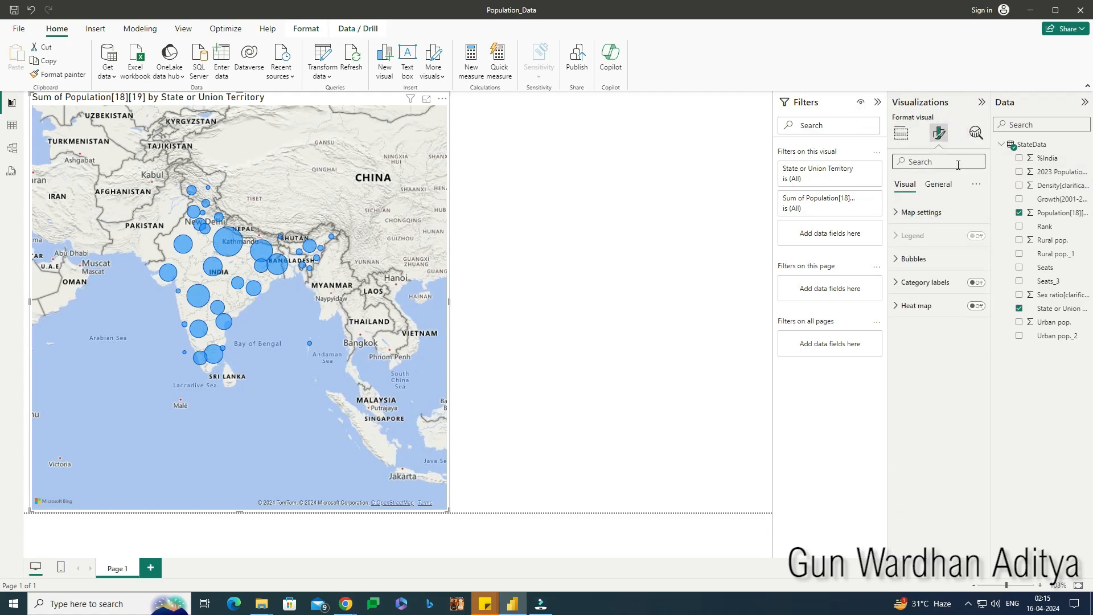
{"action": "left_click", "coordinate": [912, 214]}
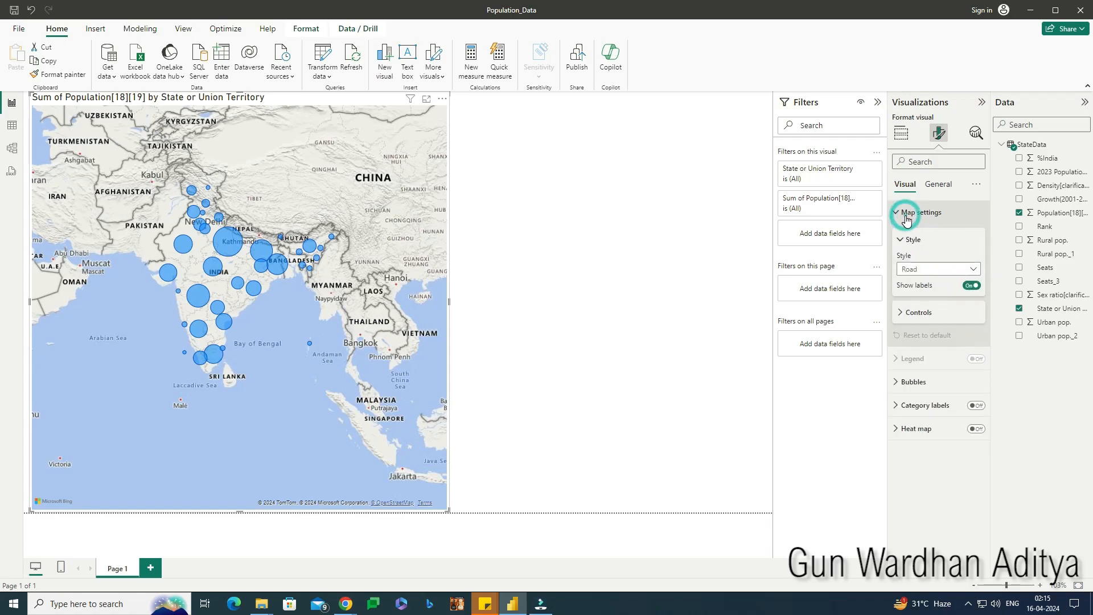
{"action": "left_click", "coordinate": [928, 269]}
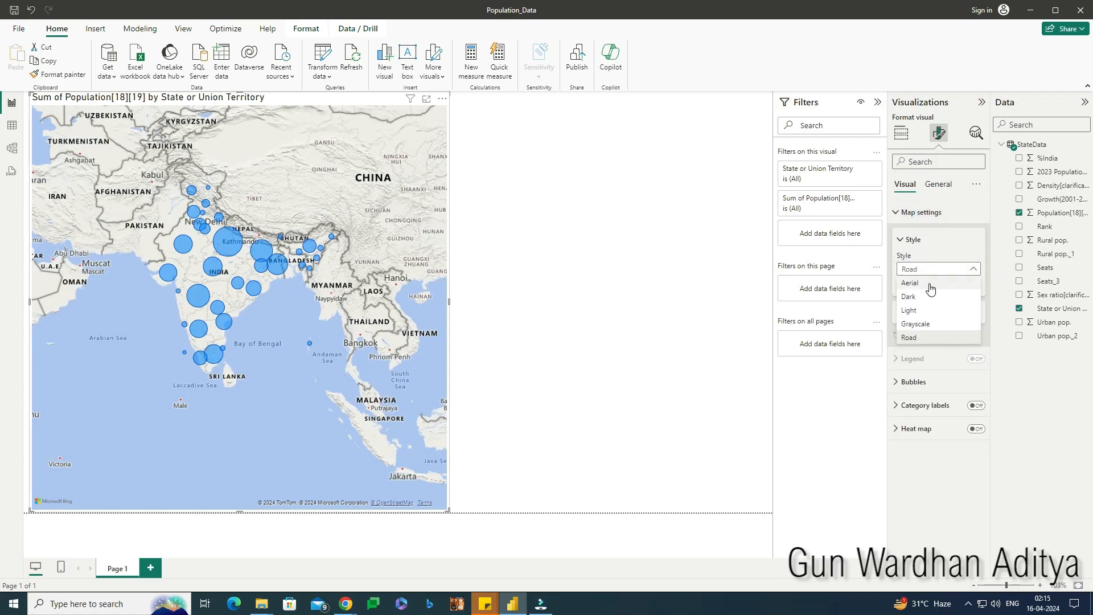
{"action": "left_click", "coordinate": [930, 284]}
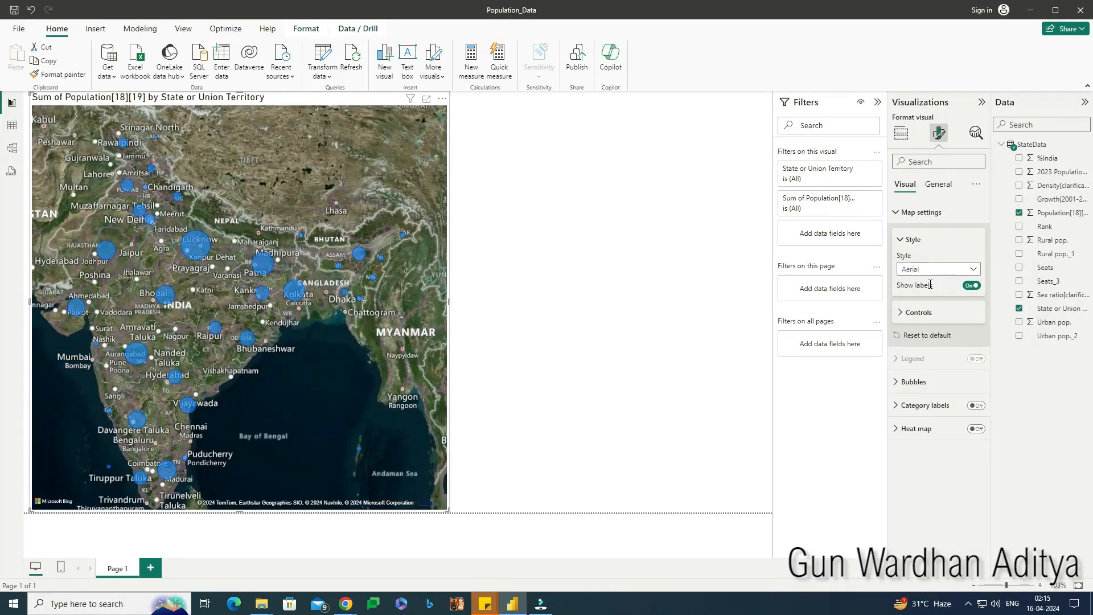
{"action": "left_click", "coordinate": [938, 272]}
{"action": "left_click", "coordinate": [908, 293]}
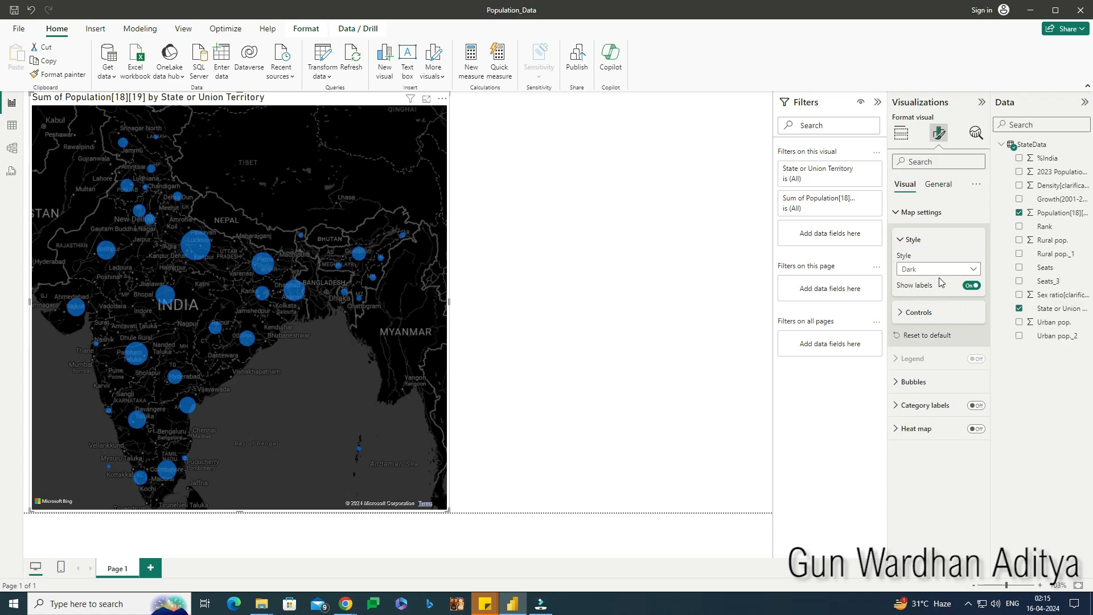
Try the Light map style on the bubble map, followed by the Grayscale style
{"action": "left_click", "coordinate": [940, 271]}
{"action": "left_click", "coordinate": [928, 311]}
{"action": "left_click", "coordinate": [931, 271]}
{"action": "left_click", "coordinate": [923, 326]}
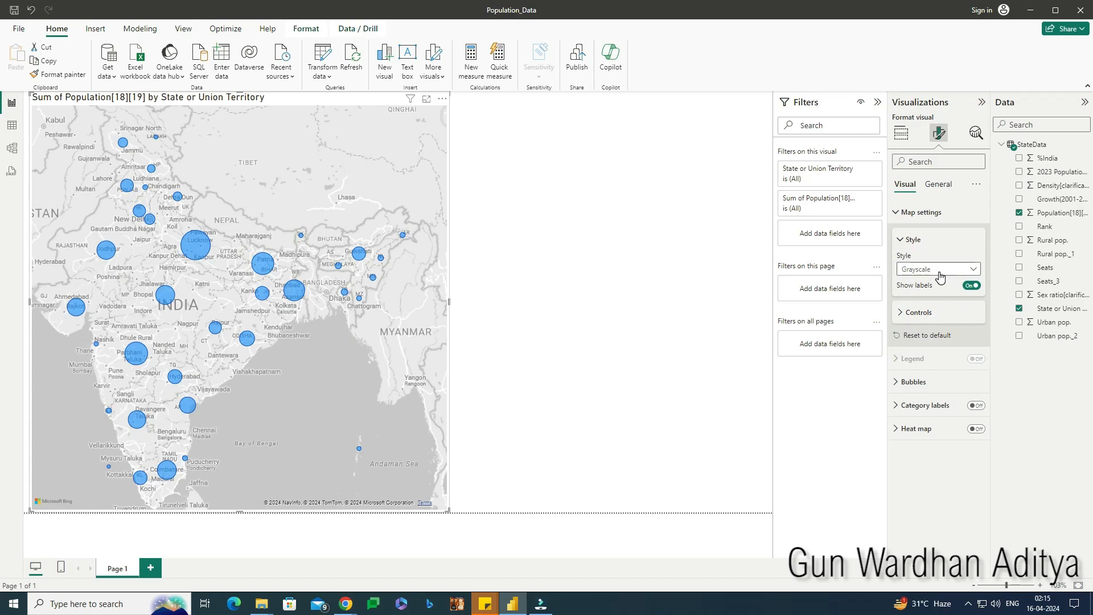
Set the bubble map's style back to Road, keeping its visual format settings open
{"action": "left_click", "coordinate": [935, 269]}
{"action": "left_click", "coordinate": [911, 337]}
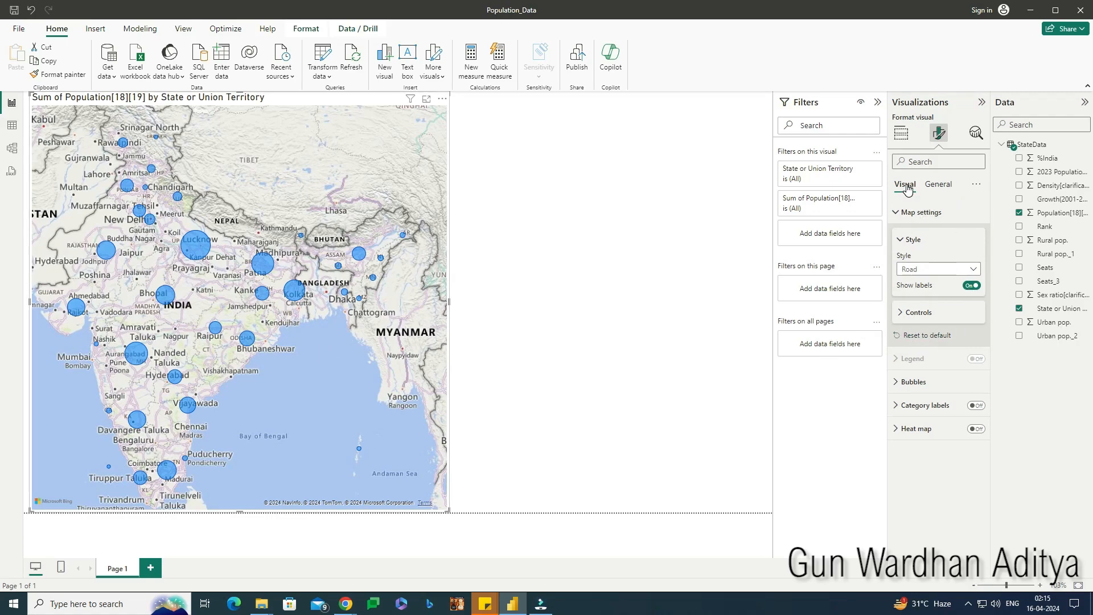
{"action": "left_click", "coordinate": [938, 137]}
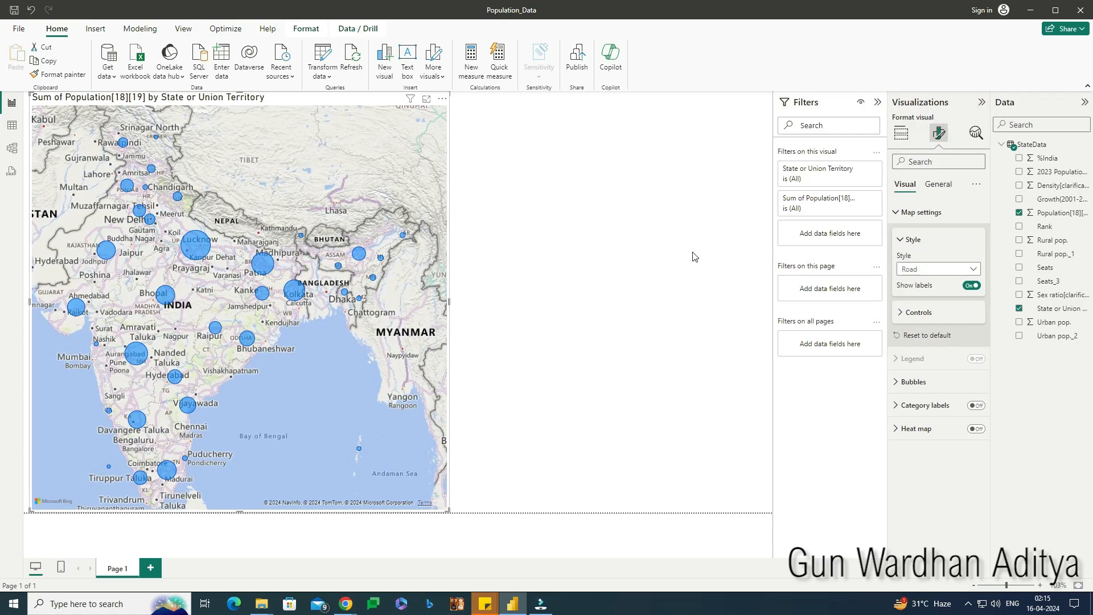